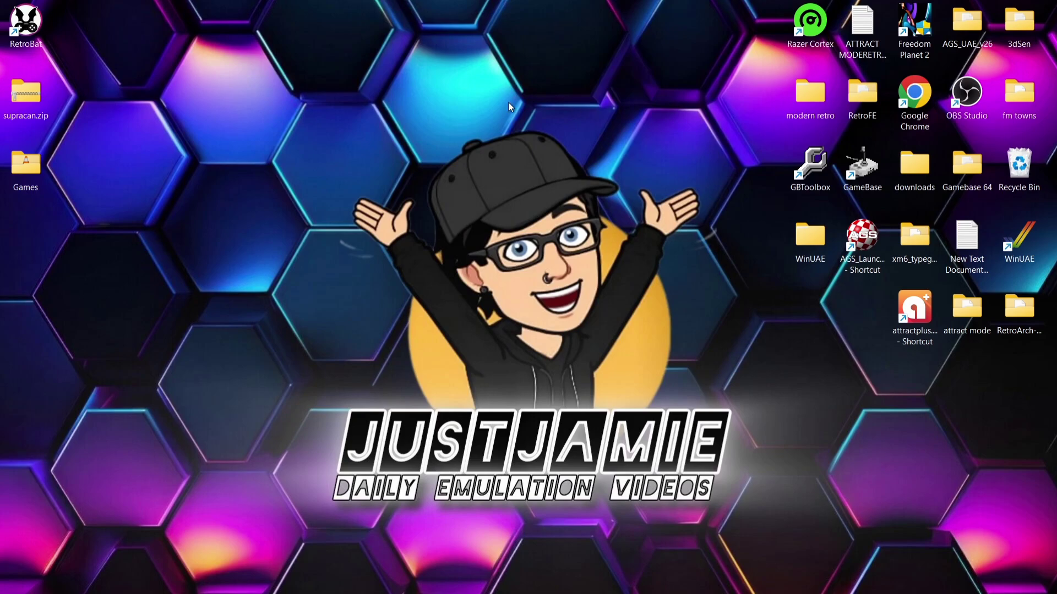
Open the desktop Games folder to view its nine Taiwan game files
double_click(26, 165)
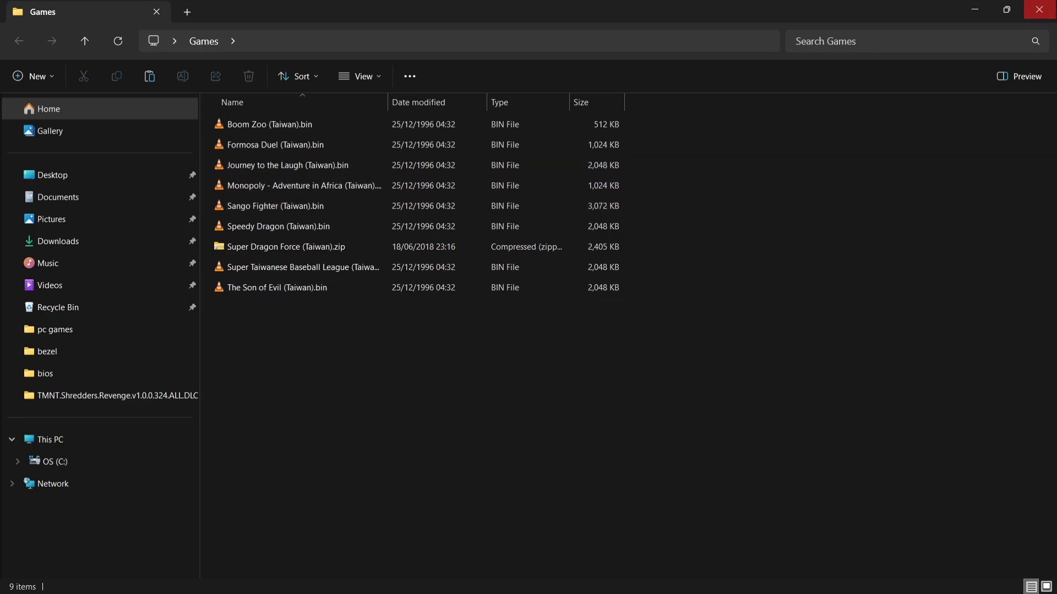
Close the Games folder window and select supracan.zip on the desktop
click(1040, 9)
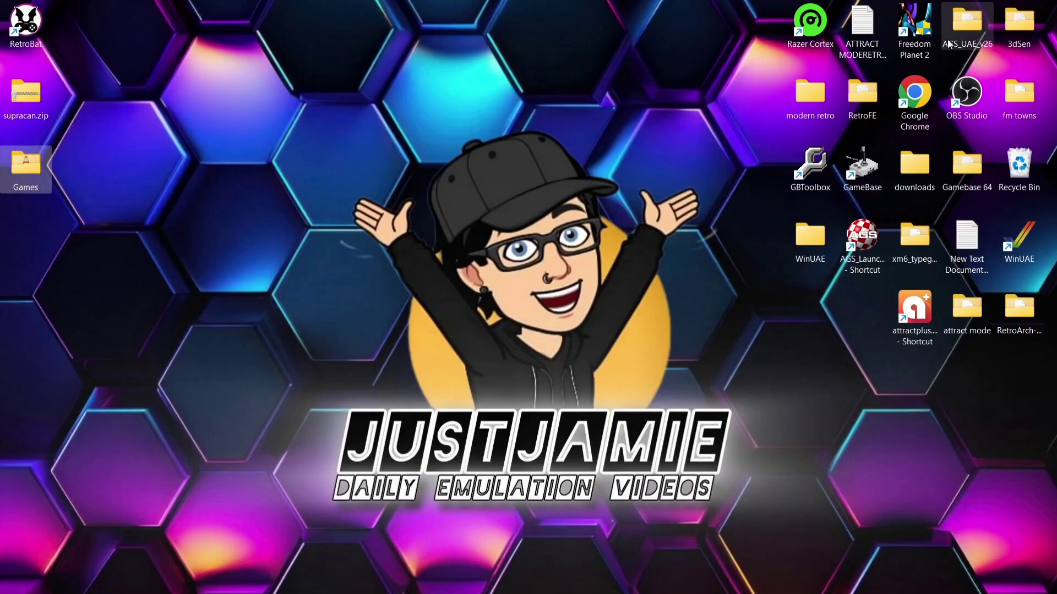
click(43, 105)
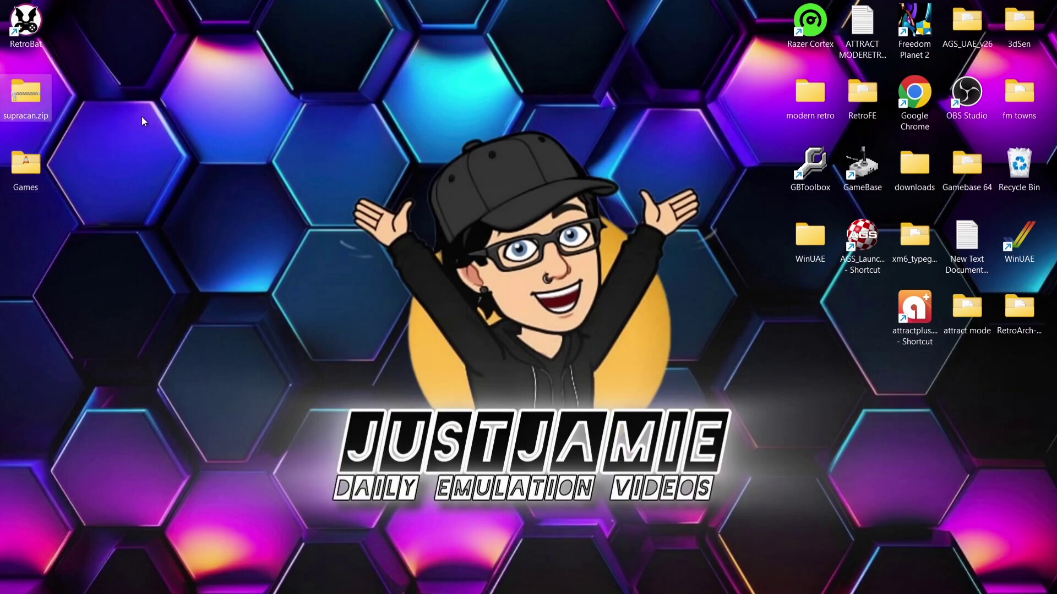
Go to RetroBat's install location and open its bios folder
right_click(23, 35)
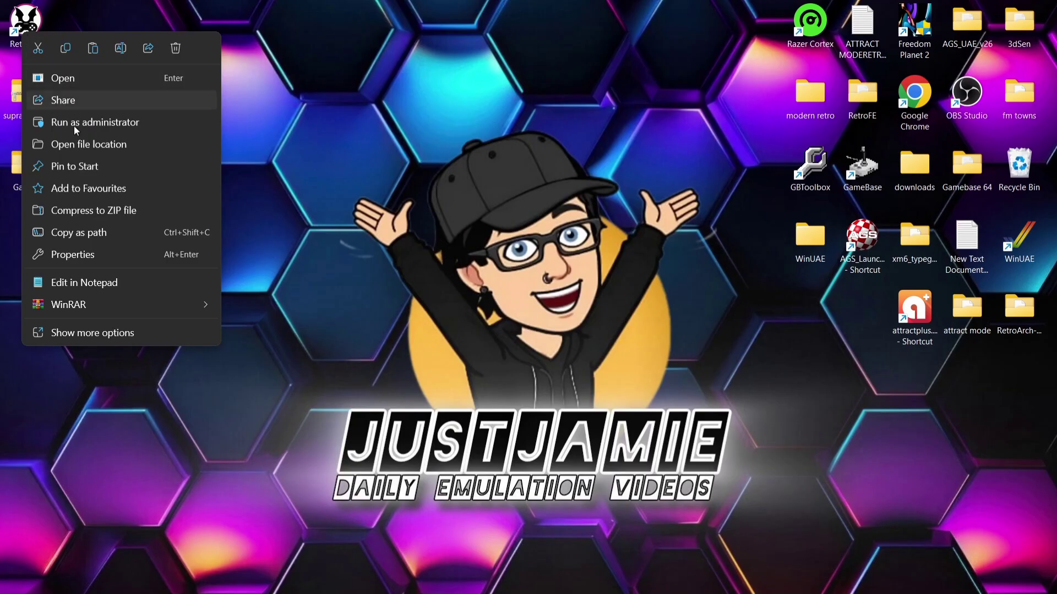
click(73, 144)
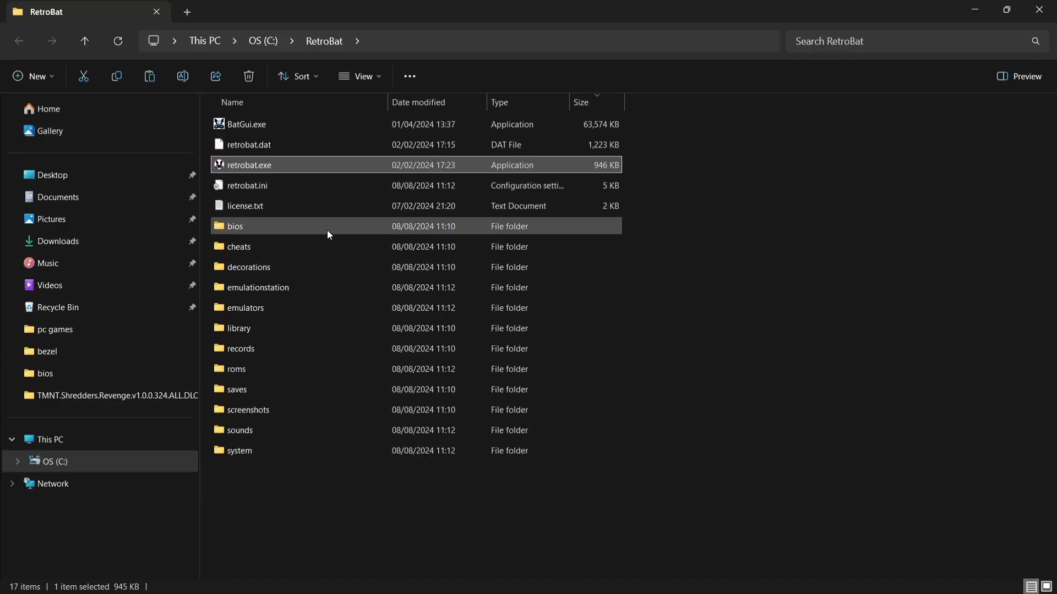
double_click(328, 227)
Check supracan.zip holds internal_68k.bin and umc6650.bin, then move it into bios
double_click(529, 4)
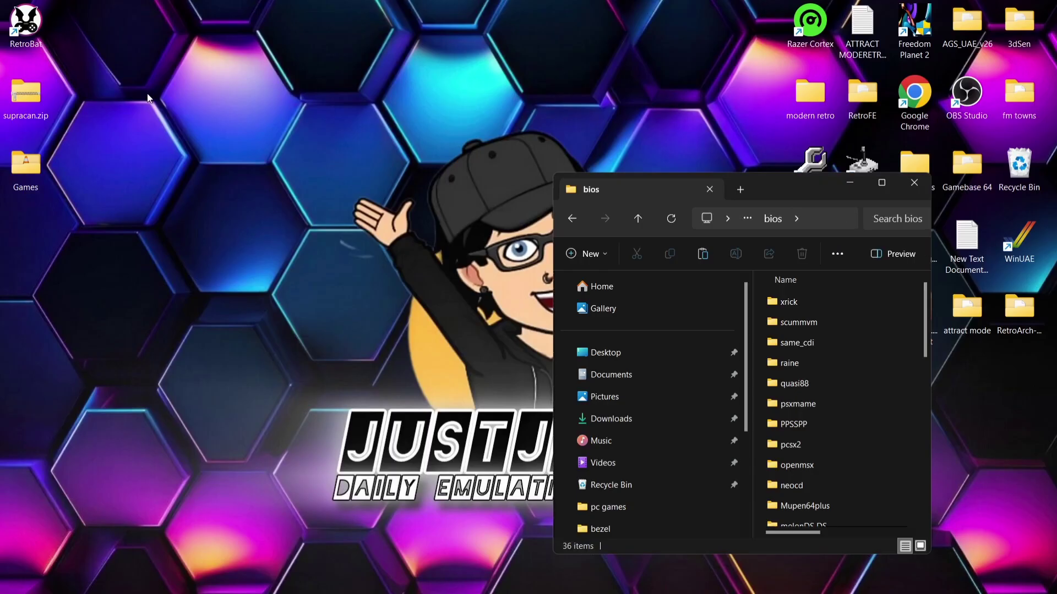
double_click(29, 96)
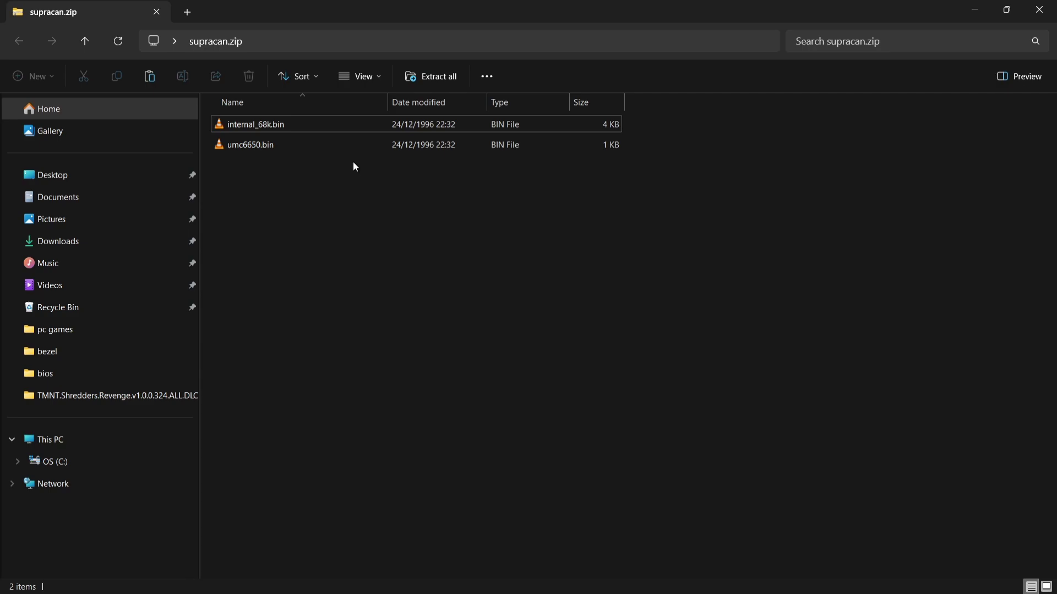
click(984, 13)
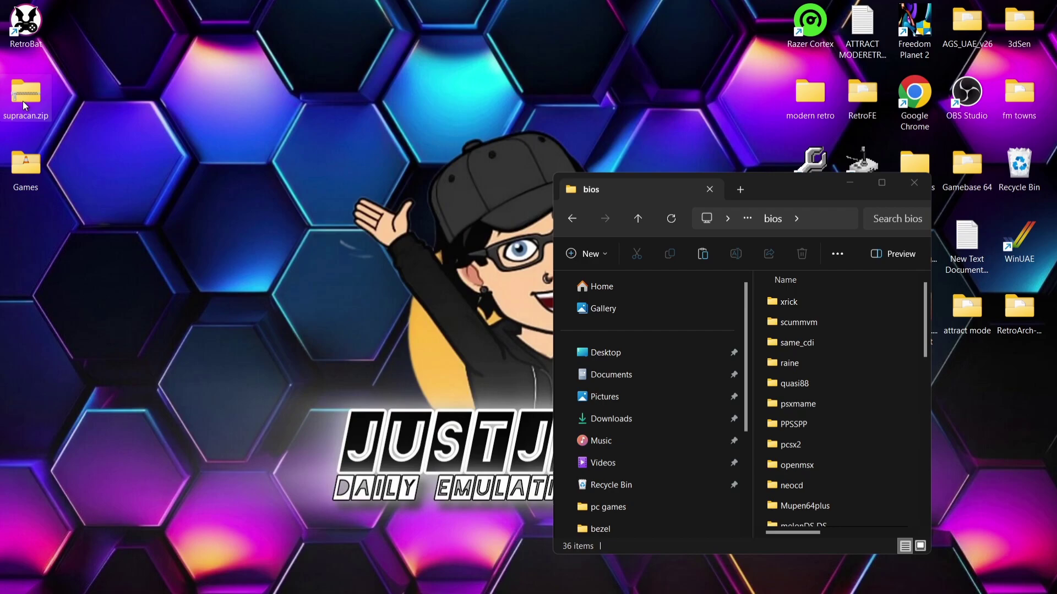
drag(540, 353, 756, 376)
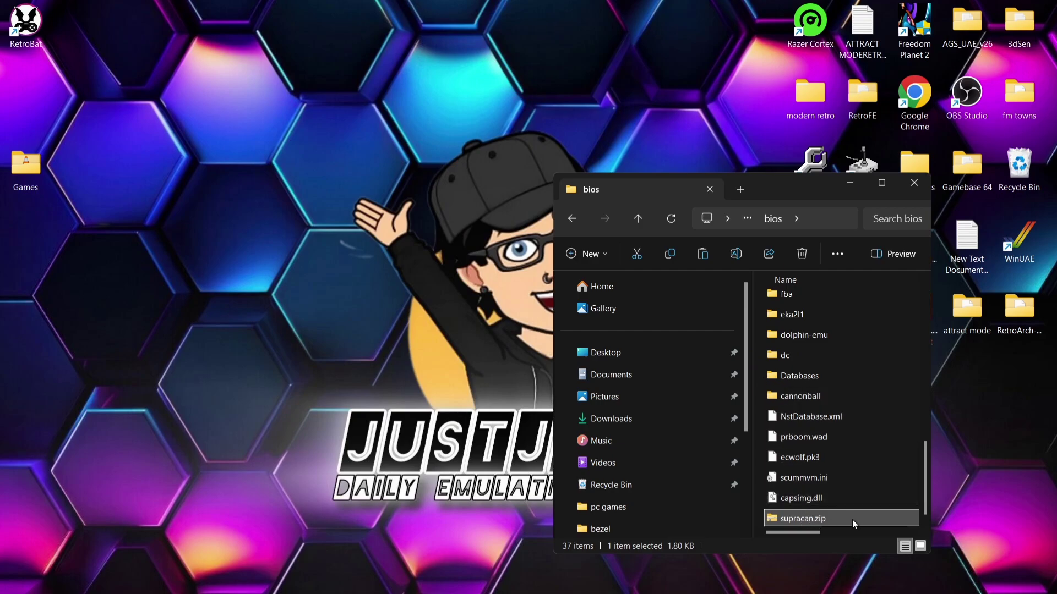
Navigate from the RetroBat folder into roms > supracan
click(573, 218)
drag(928, 335, 925, 399)
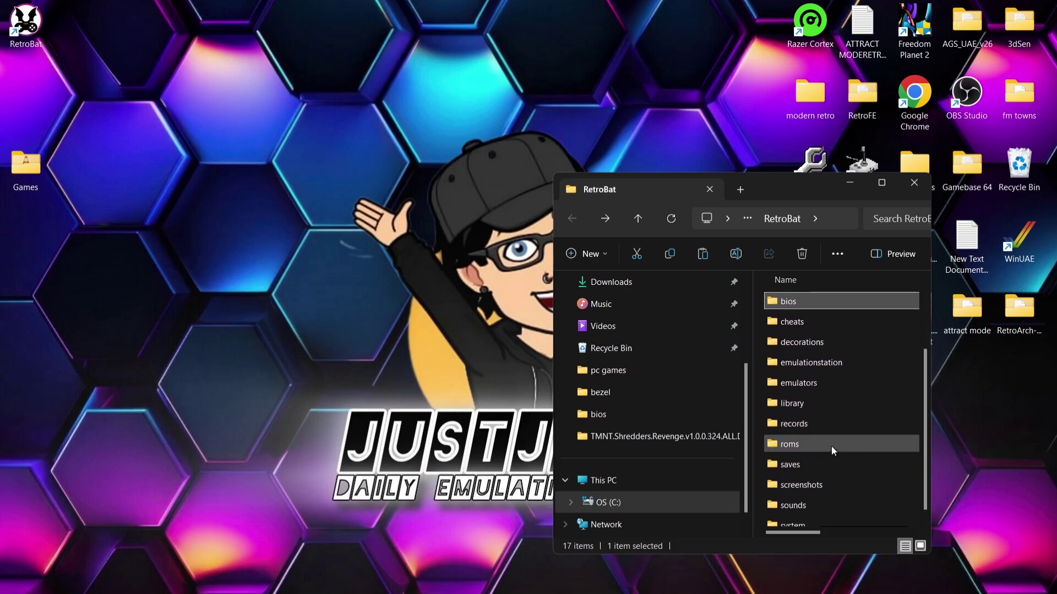
double_click(832, 445)
drag(926, 290, 939, 475)
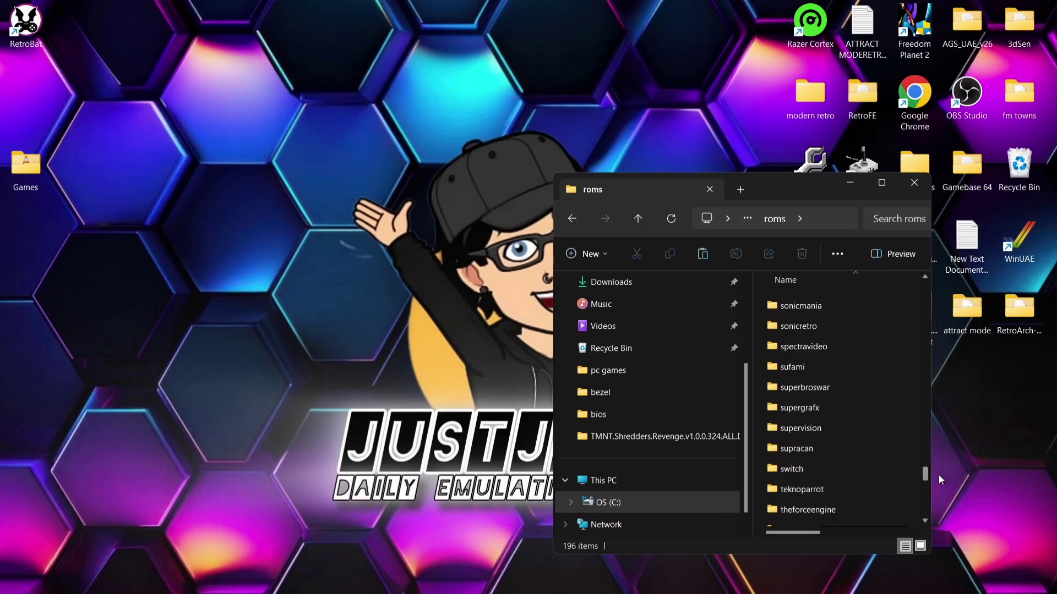
double_click(837, 447)
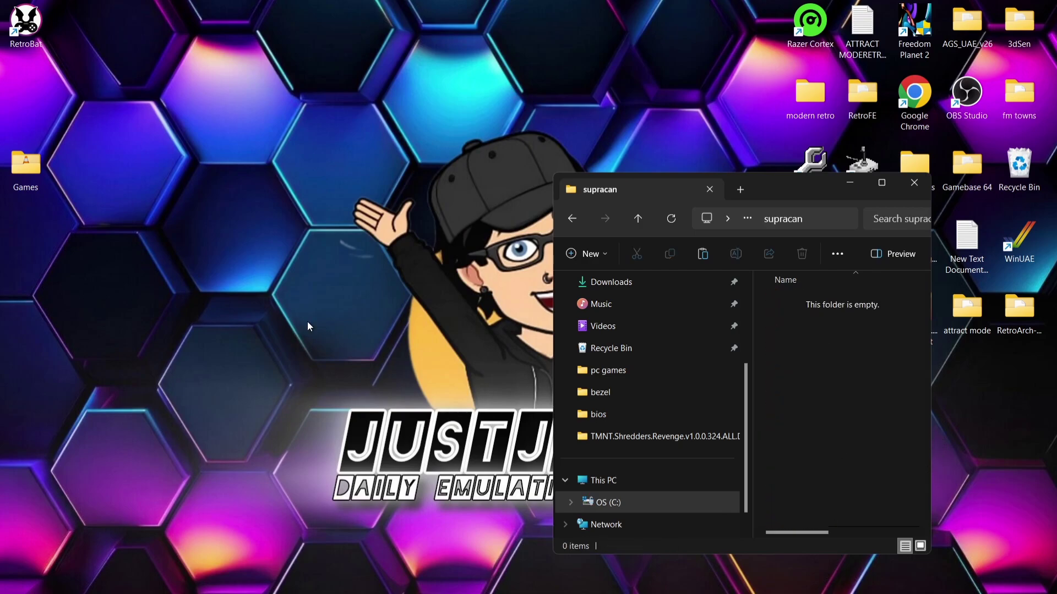
Move all nine Taiwan game files from Games into supracan and close both windows
double_click(34, 174)
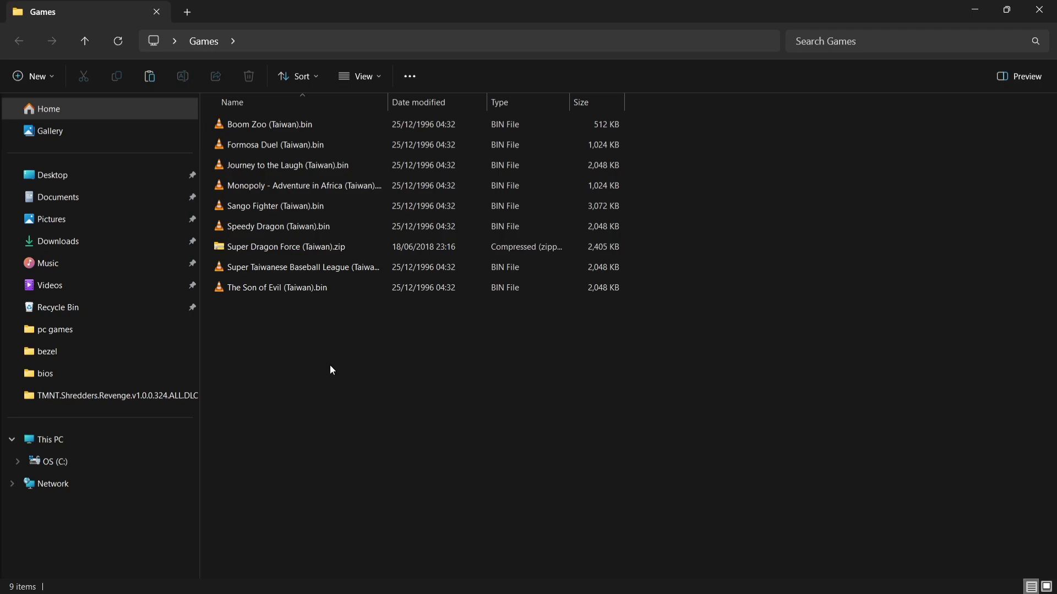
key(ctrl+a)
key(super+Down)
drag(794, 204, 423, 138)
drag(456, 255, 830, 378)
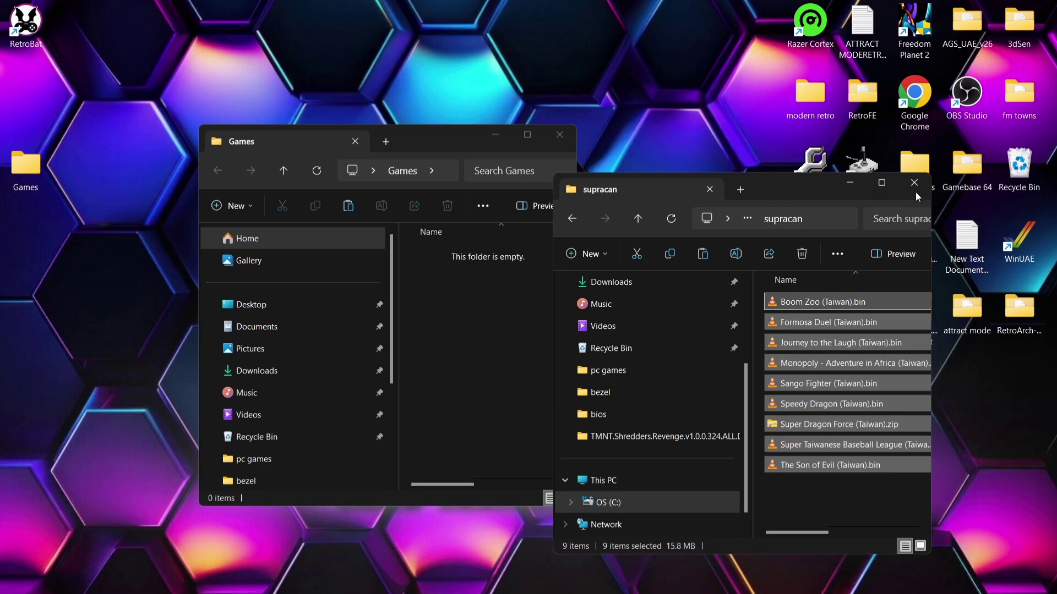
click(916, 190)
click(560, 135)
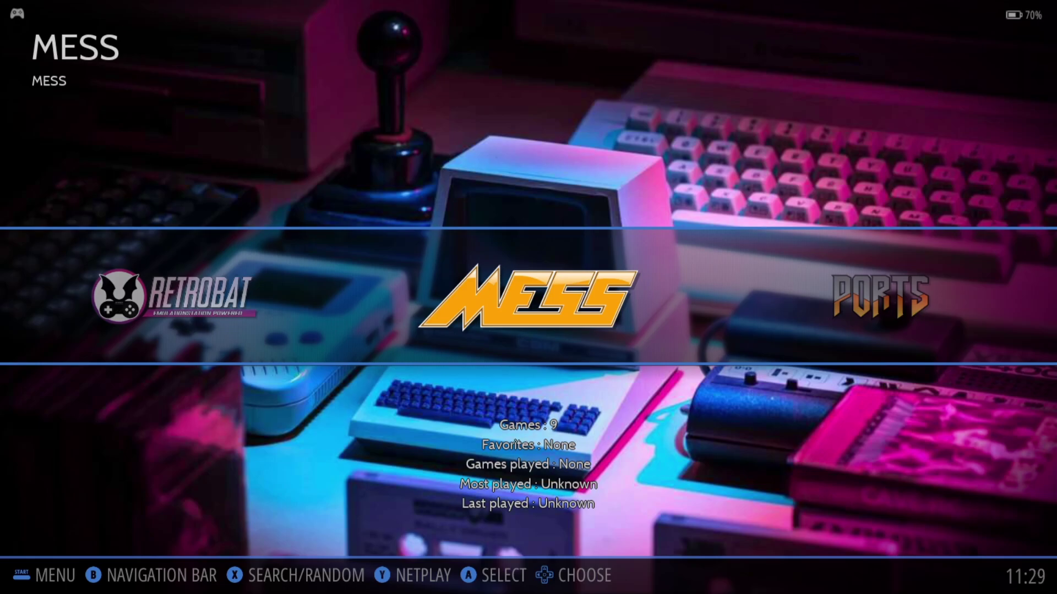
Uncheck MESS under Systems Displayed, reload collections, and enter the Super A'Can list
key(Escape)
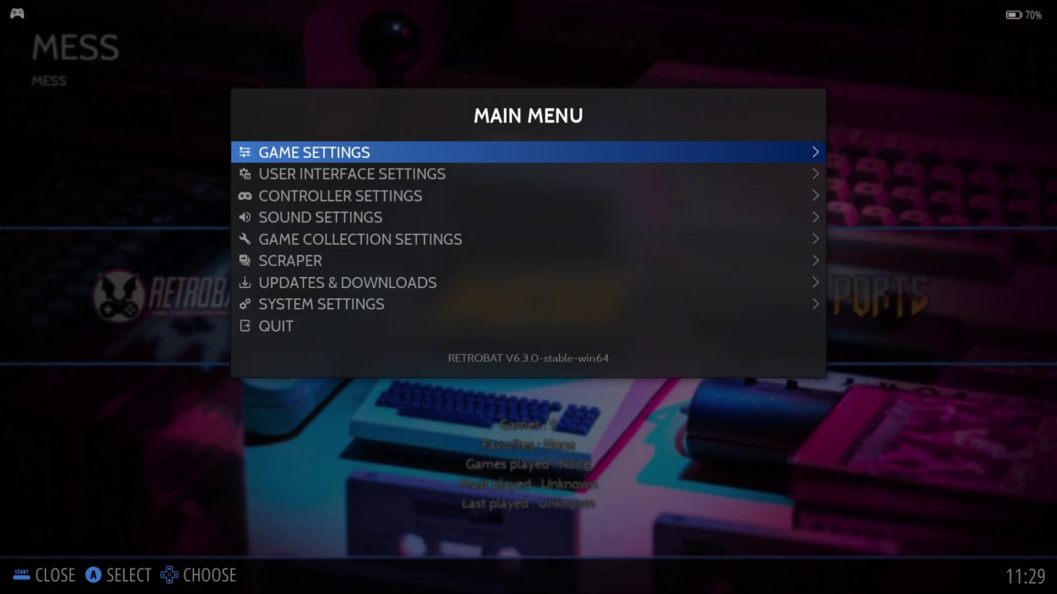
key(Down)
key(Down)
key(Down)
key(Down)
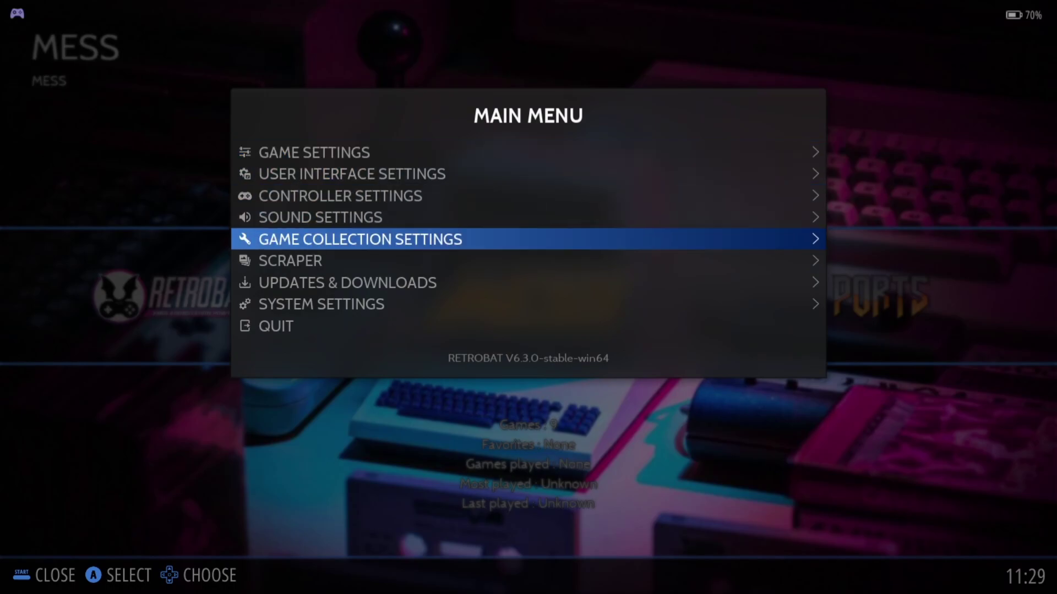
key(Return)
key(Return)
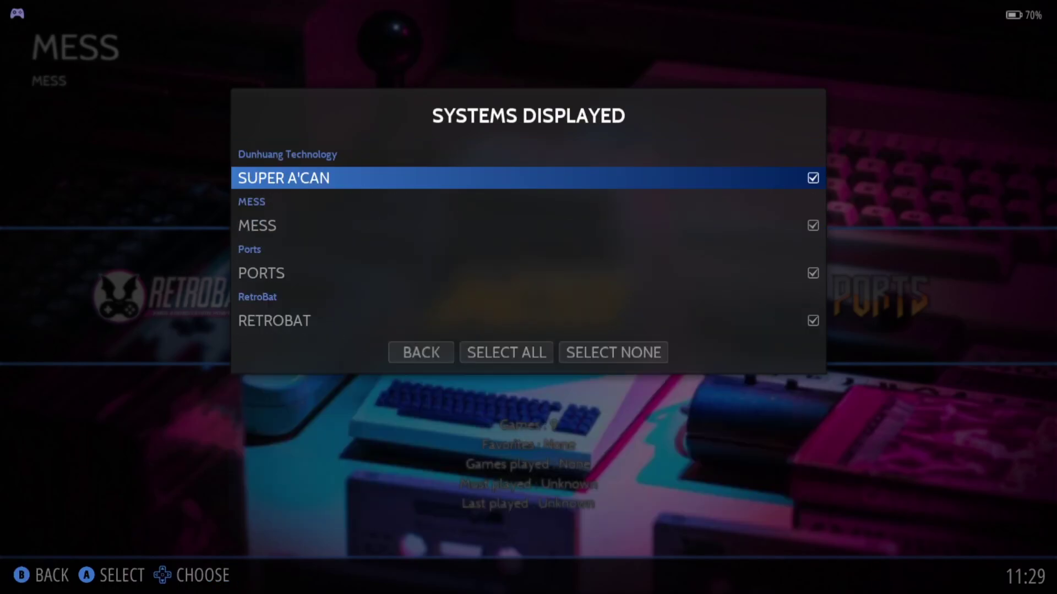
key(Down)
key(Return)
key(Up)
key(Down)
key(Escape)
key(Escape)
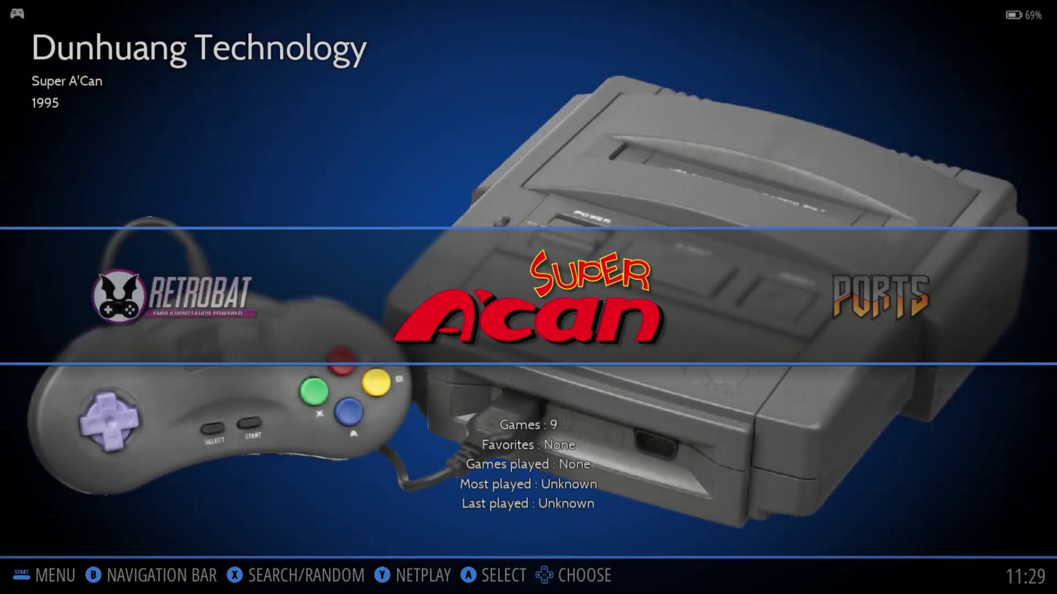
key(Return)
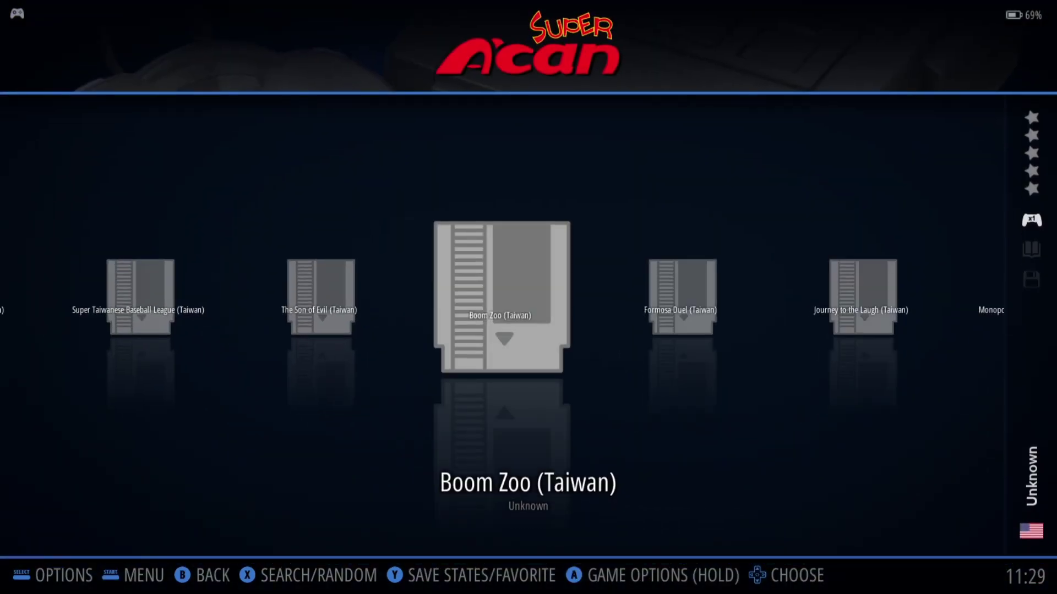
Set the scraper's image source to BOX 3D
key(F1)
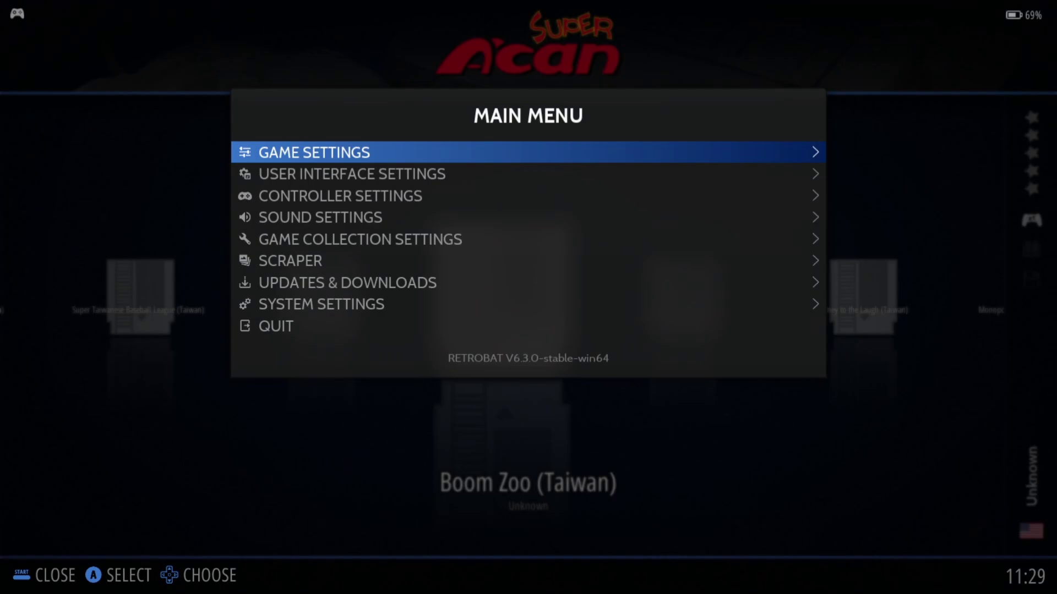
key(Down)
key(Down)
key(Down)
key(Down)
key(Down)
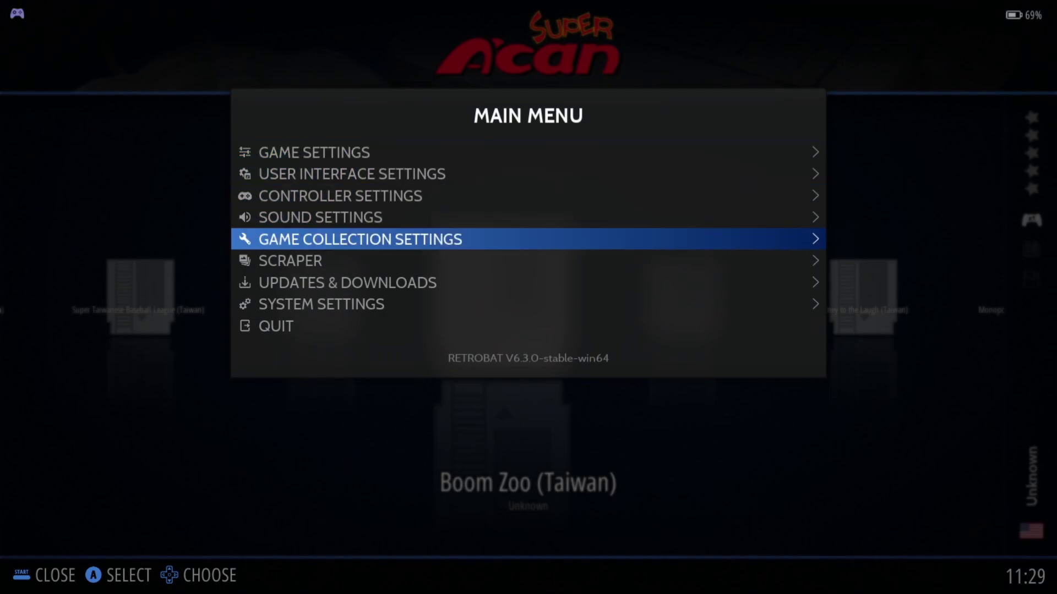
key(Return)
key(Down)
key(Return)
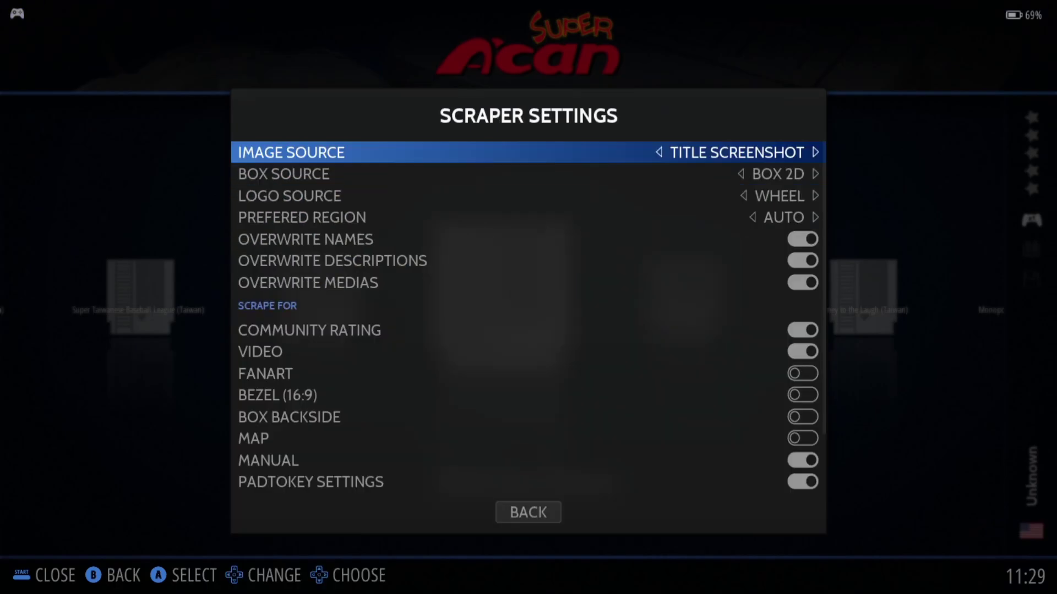
key(Return)
key(Down)
key(Down)
key(Down)
key(Down)
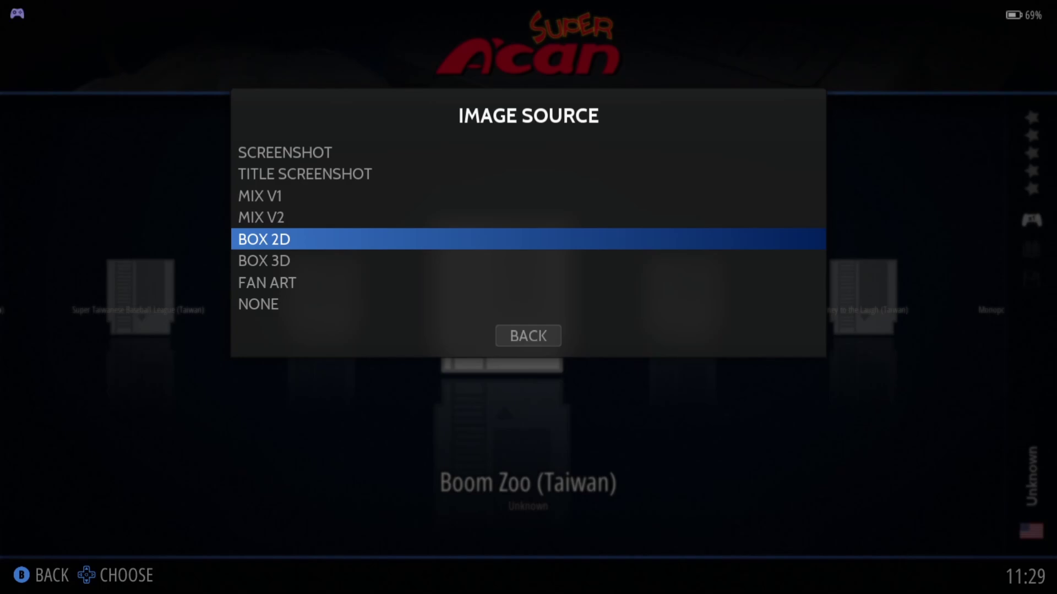
key(Return)
Enable fanart and map scraping and enter the scraper account username and password
key(Down)
key(Down)
key(Down)
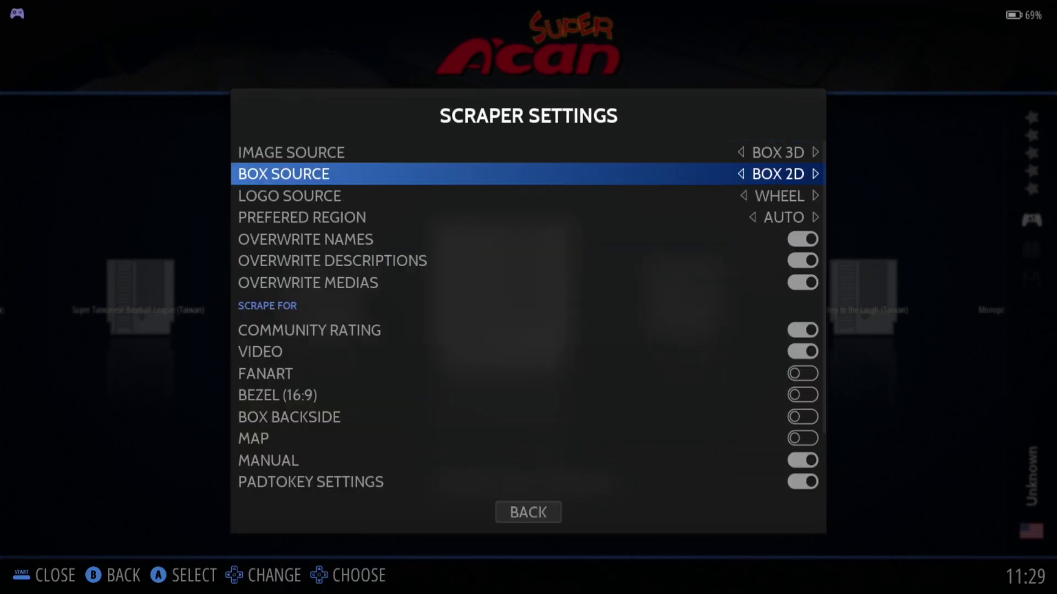
key(Down)
key(Down)
key(Down)
key(Down)
key(Down)
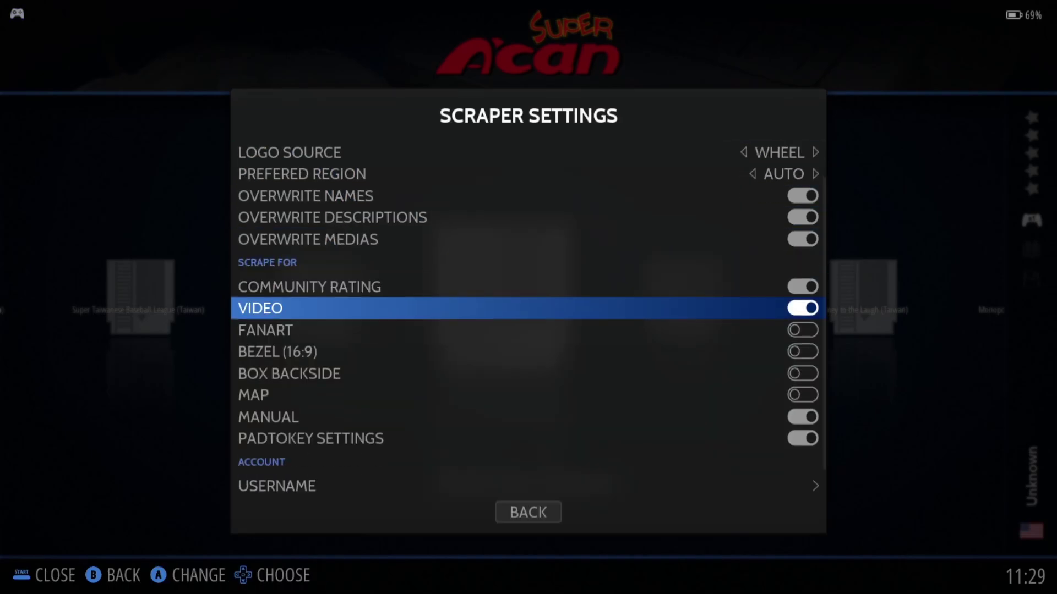
key(Down)
key(Return)
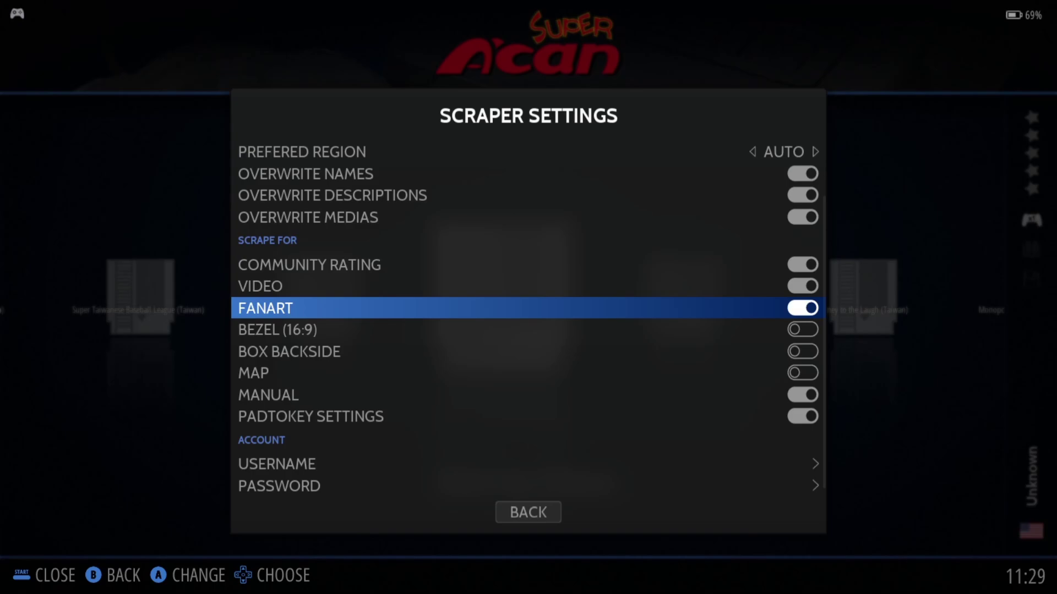
key(Down)
key(Down)
key(Down)
key(Return)
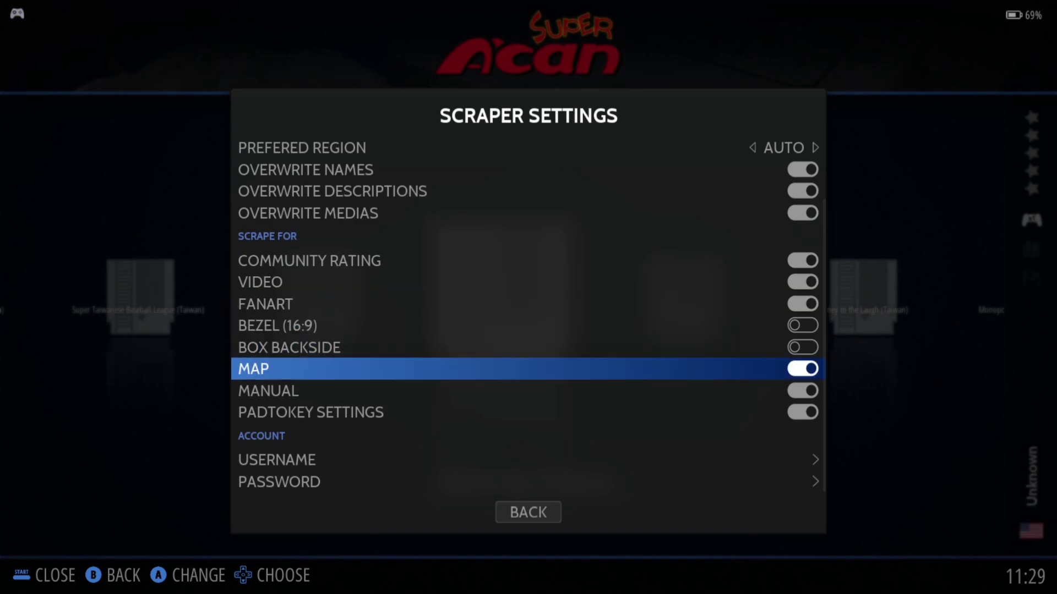
key(Down)
key(Down)
key(Down)
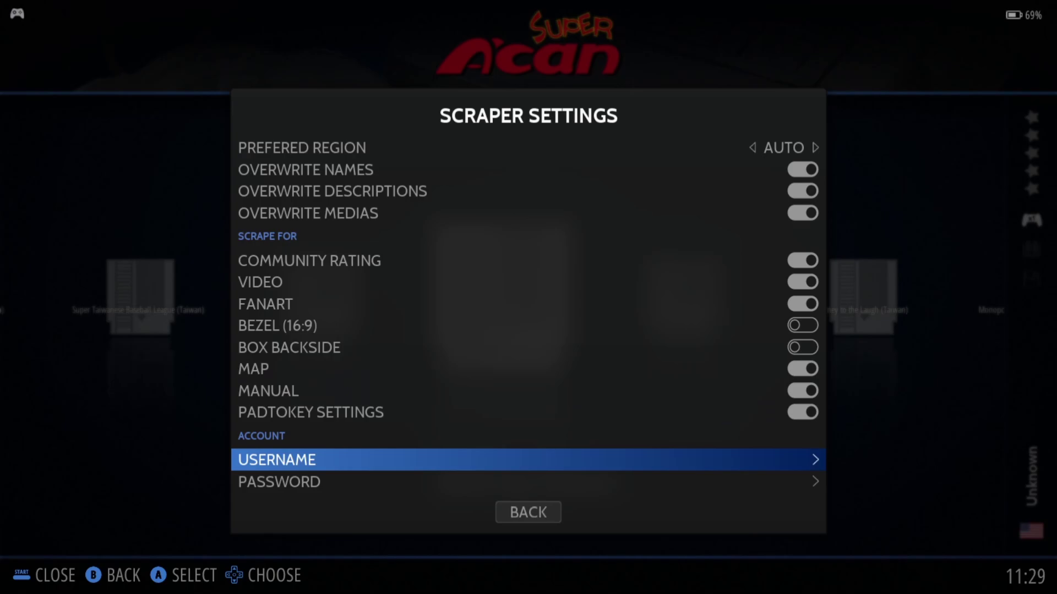
key(Return)
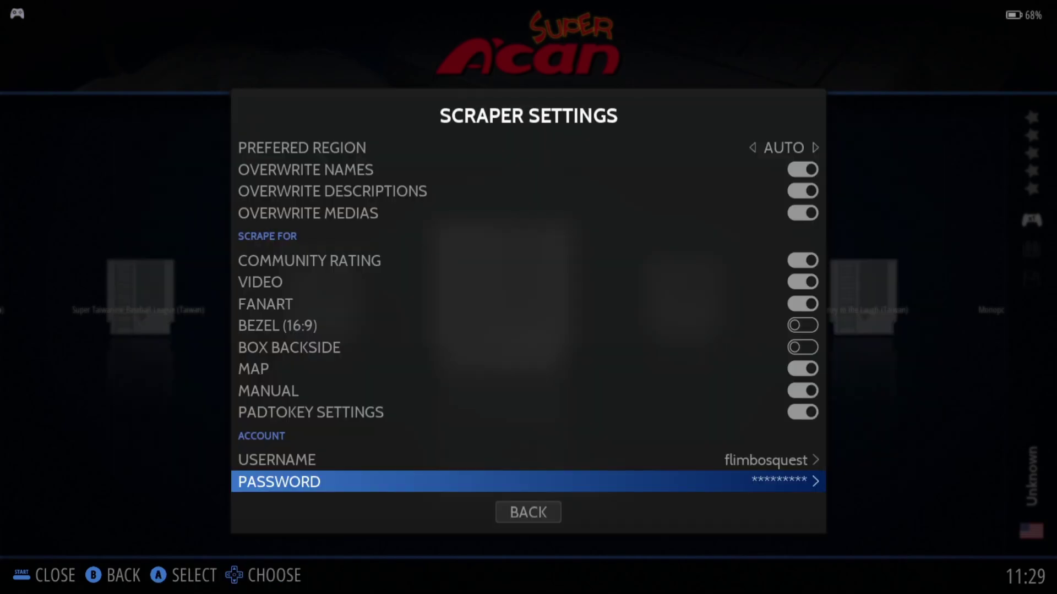
Include only Super A'Can in the systems to scrape and start the scrape
key(Down)
key(Return)
key(Down)
key(Down)
key(Down)
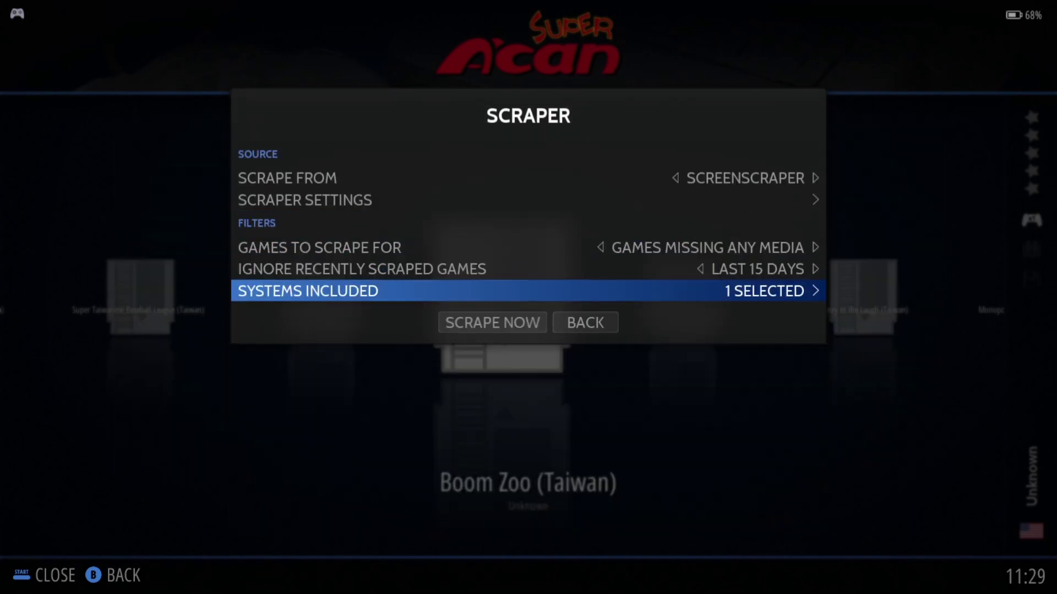
key(Return)
key(Down)
key(Up)
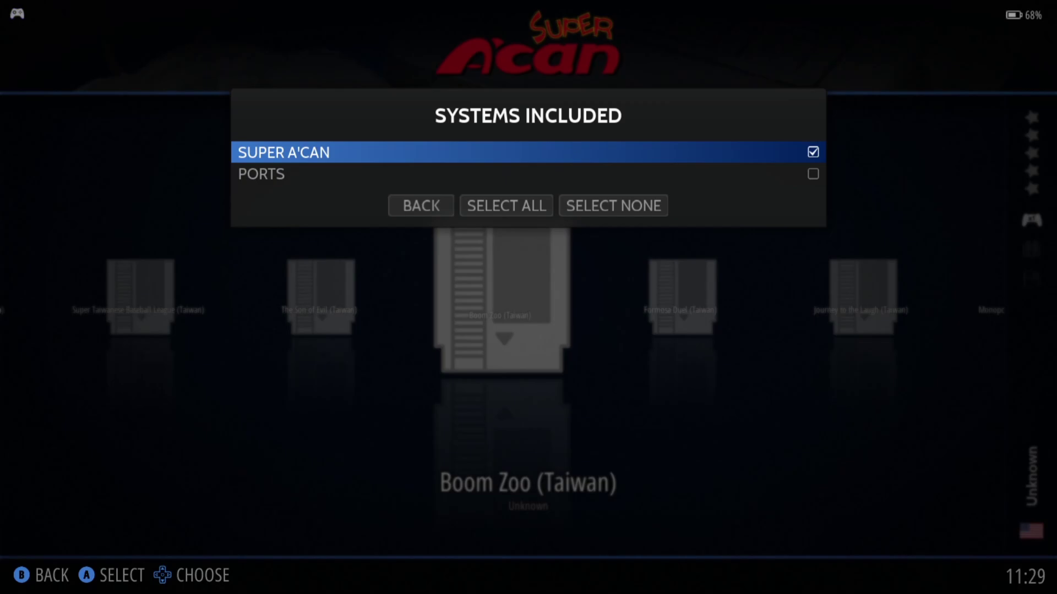
key(Down)
key(Down)
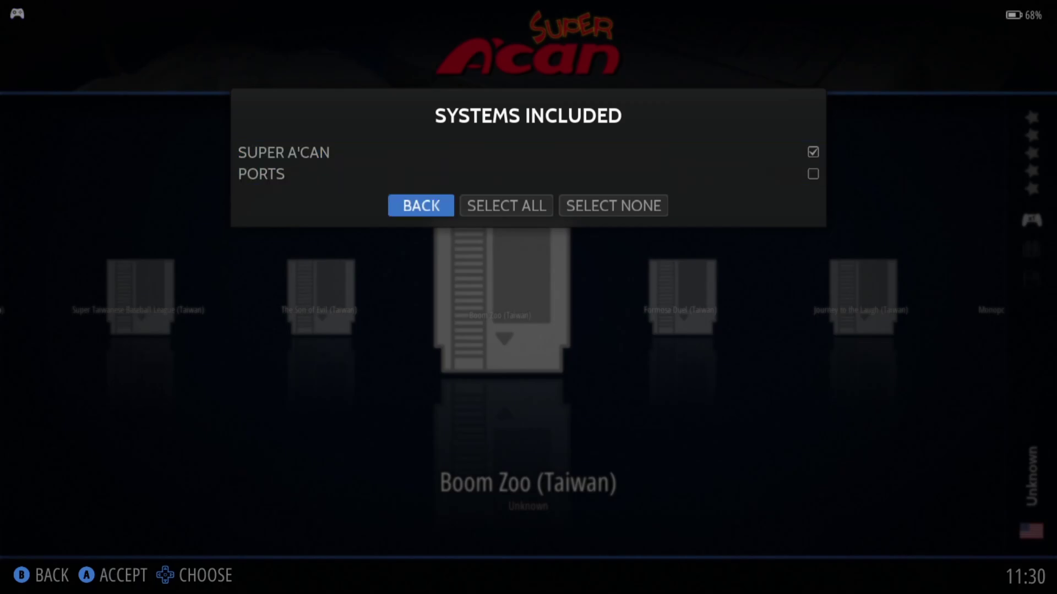
key(Return)
key(Down)
key(Return)
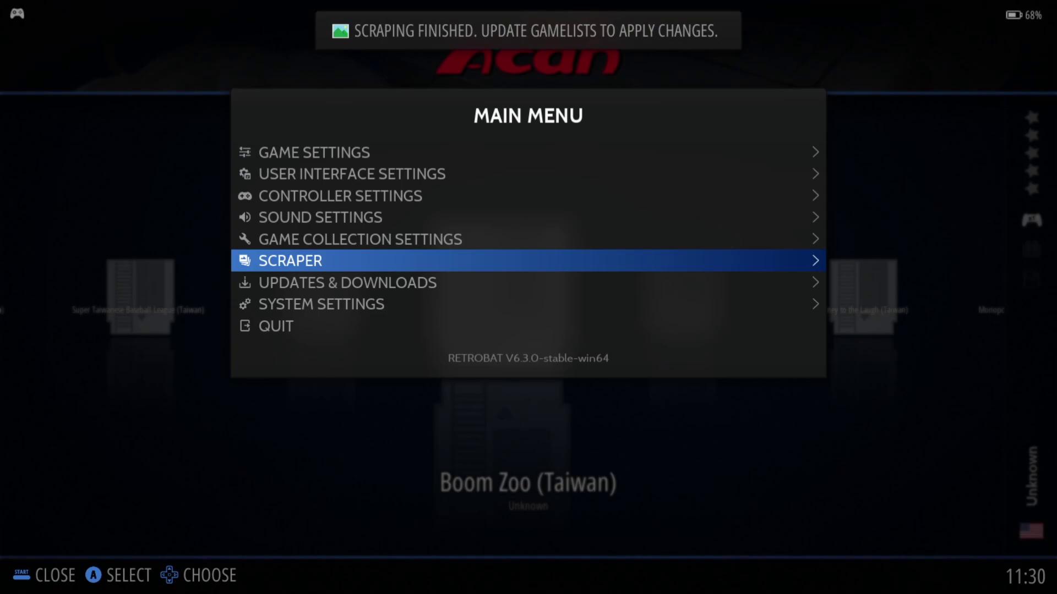
Update the gamelists from Game Settings to apply the scraped data
key(Up)
key(Up)
key(Up)
key(Up)
key(Return)
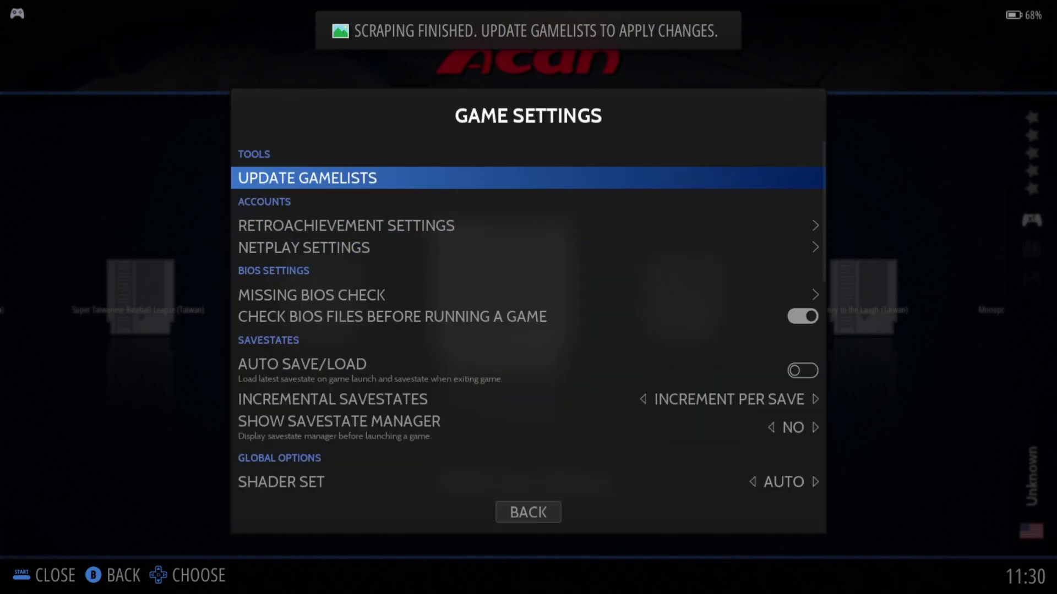
key(Return)
key(Return)
key(Right)
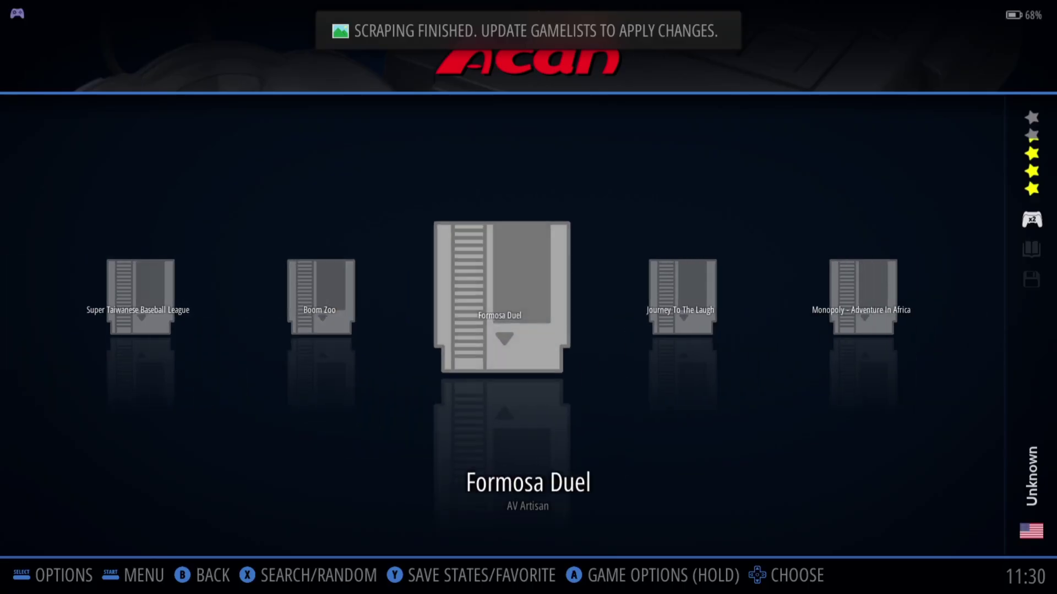
Browse the scraped games to Speedy Dragon and bring up the main menu
key(Right)
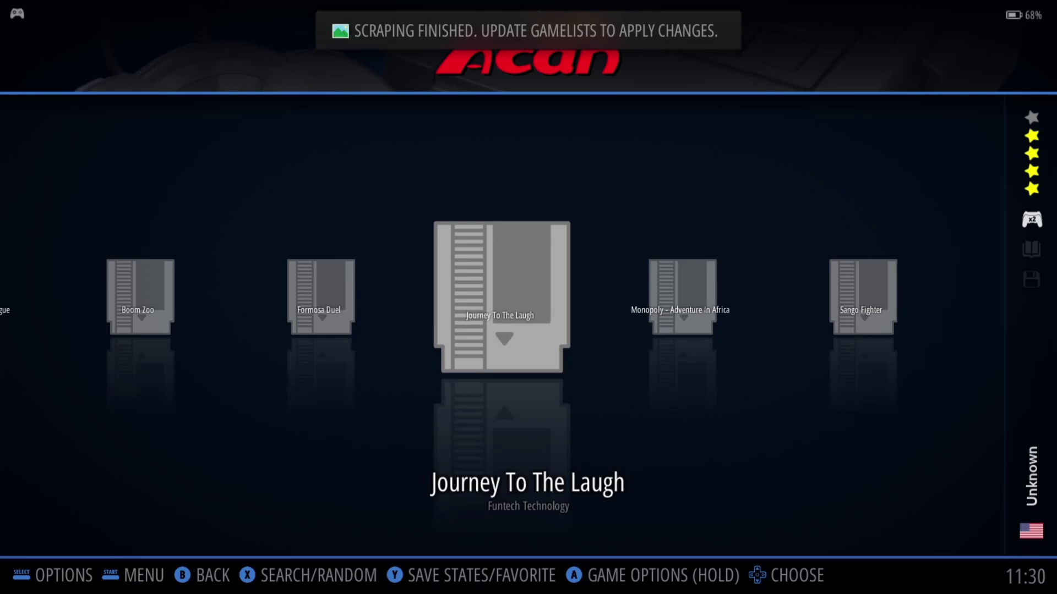
key(Right)
key(Right)
key(Right)
key(Right)
key(Right)
key(Right)
key(Left)
key(Left)
key(Left)
key(Right)
key(F1)
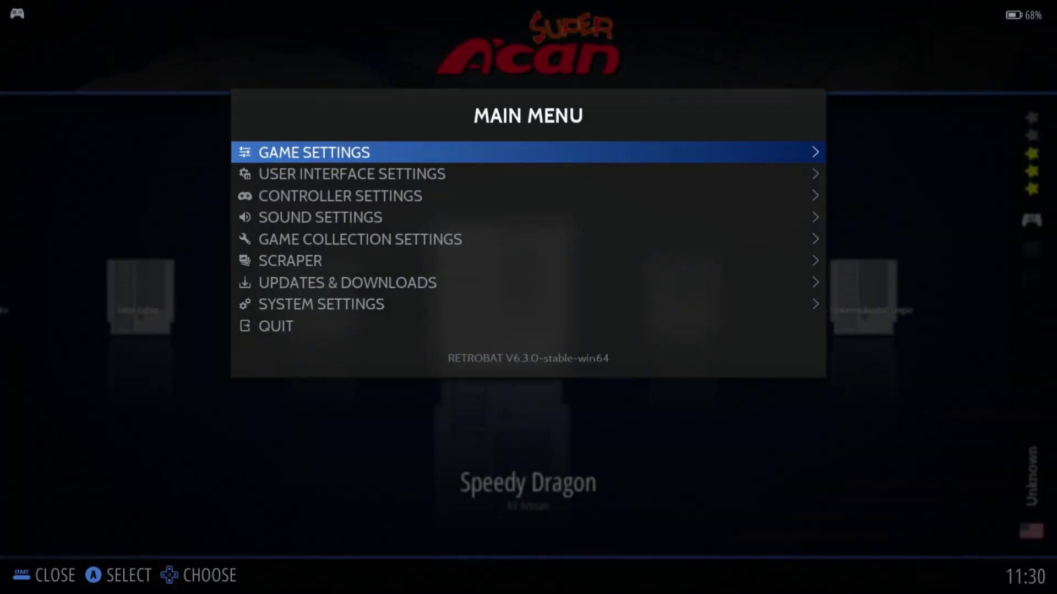
Scrape from THEGAMESDB and dismiss its no-games-found message
key(Down)
key(Down)
key(Down)
key(Down)
key(Down)
key(Return)
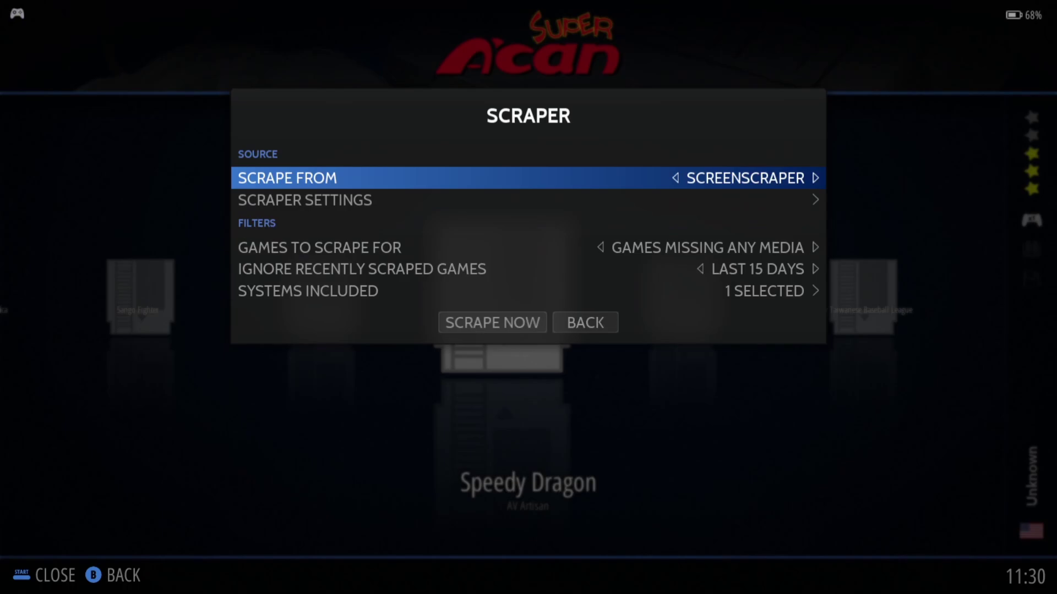
key(Return)
key(Down)
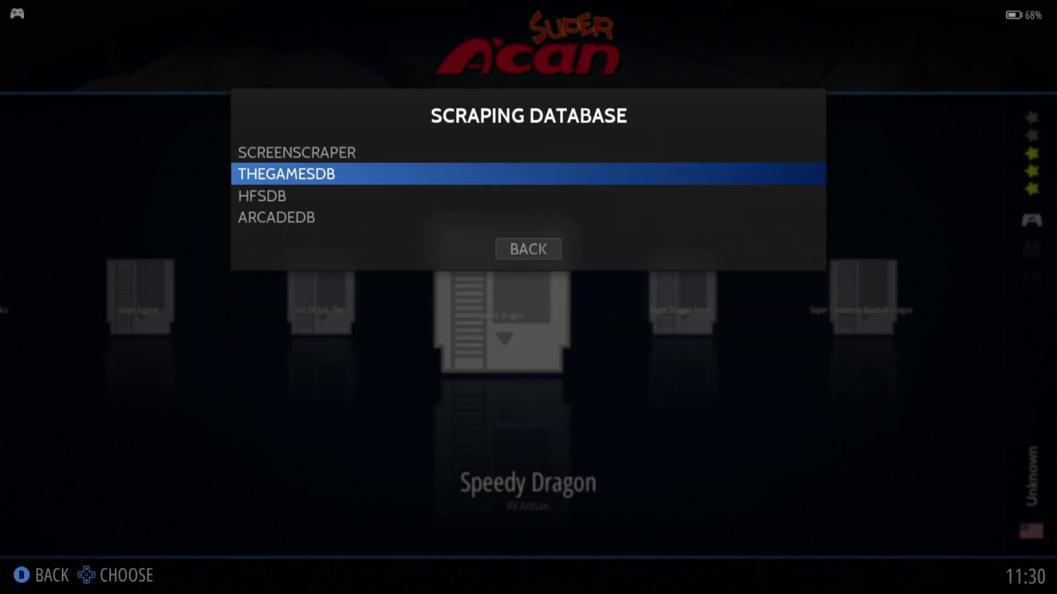
key(Return)
key(Up)
key(Return)
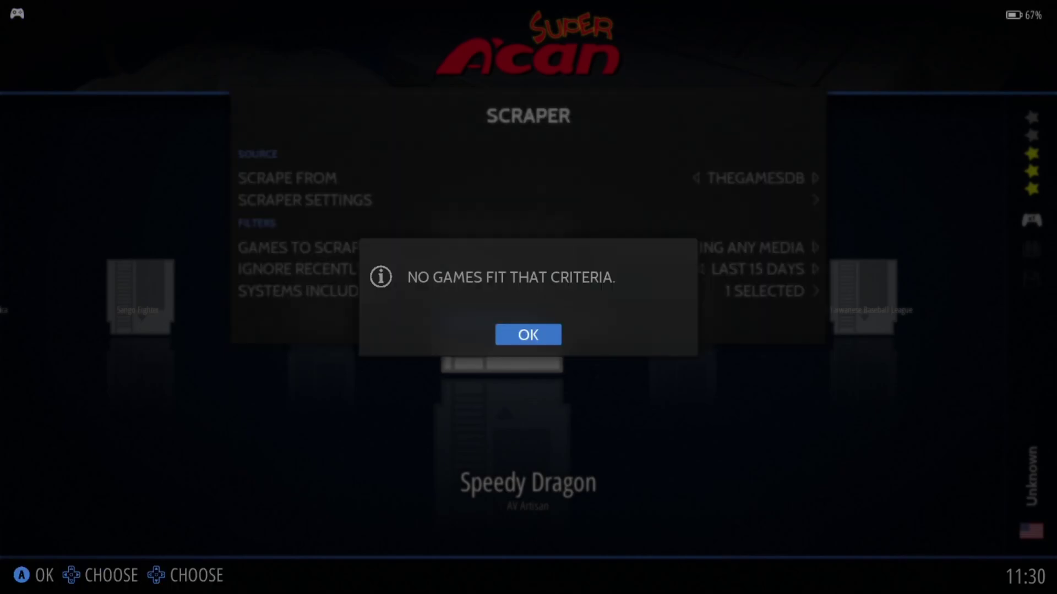
key(Return)
Switch the scrape source to HFSDB, scrape again, and dismiss the no-games message
key(Down)
key(Return)
key(Down)
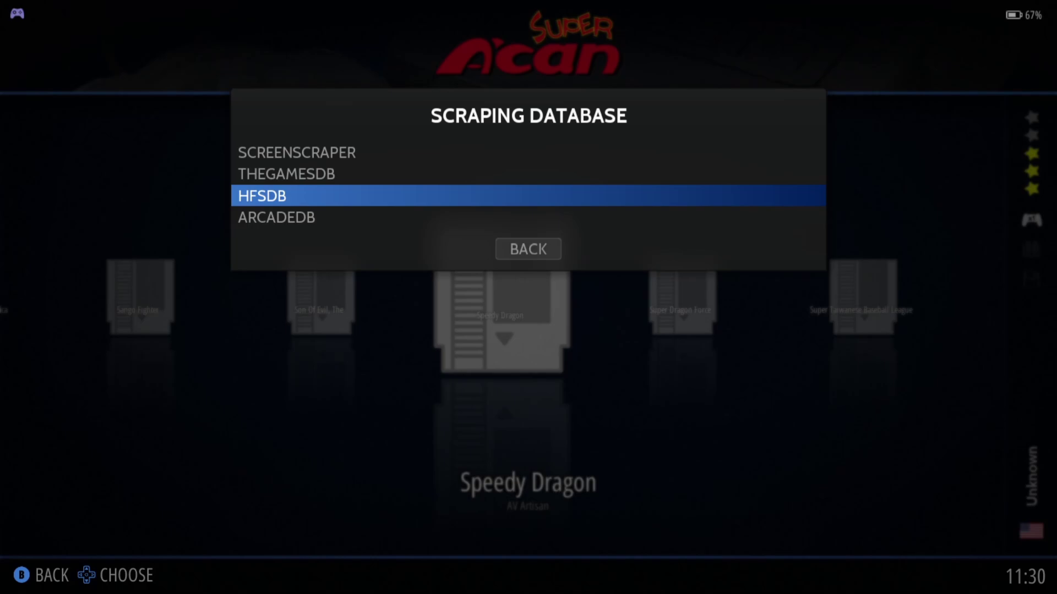
key(Return)
key(Down)
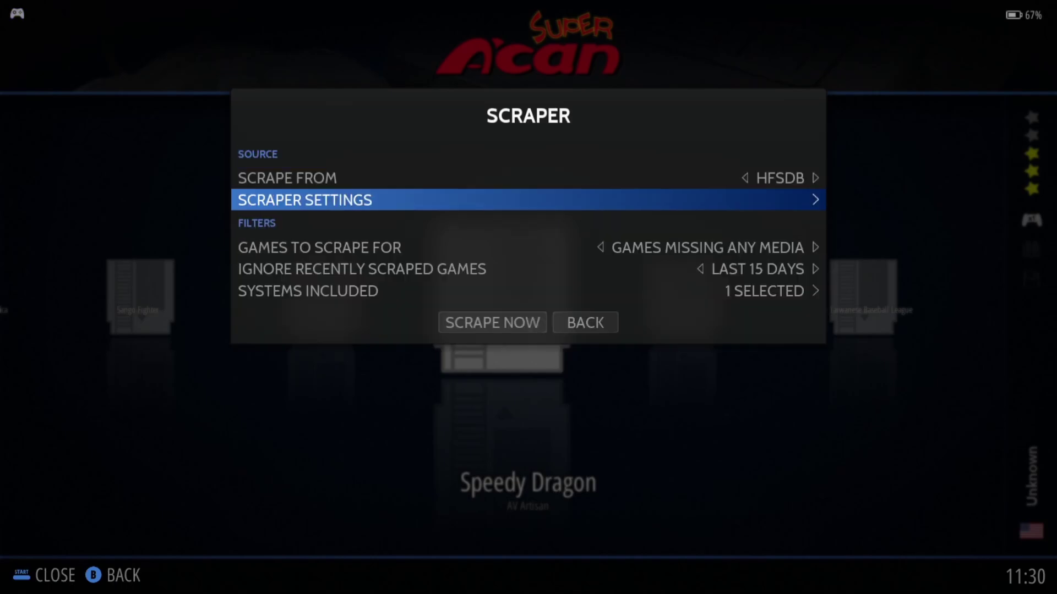
key(Return)
key(Escape)
key(Up)
key(Up)
key(Return)
key(Return)
key(Down)
Scrape from ARCADEDB, then leave the scraper for the game carousel
key(Return)
key(Down)
key(Return)
key(Up)
key(Return)
key(Return)
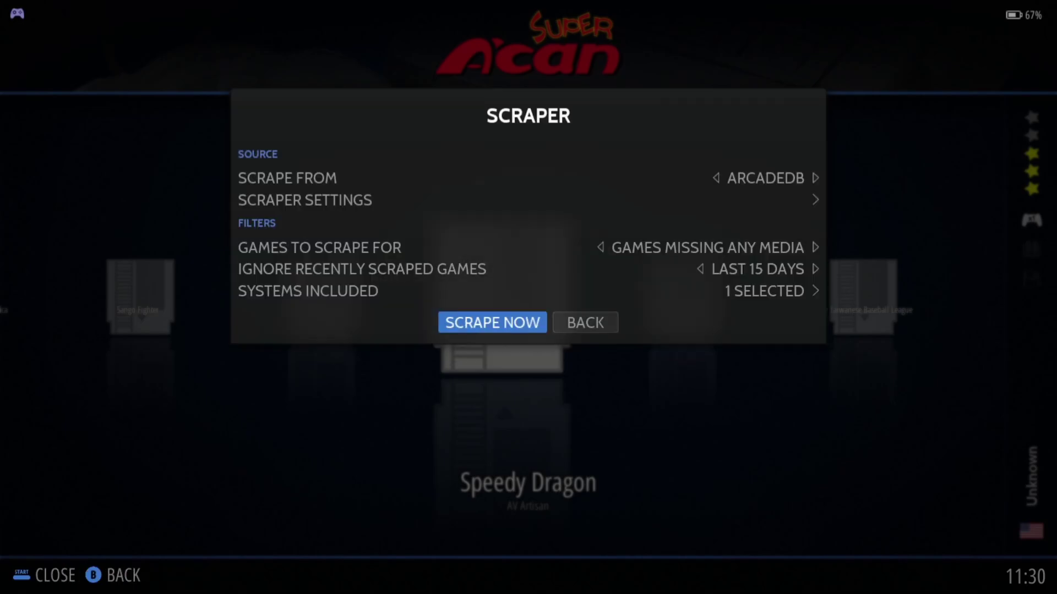
key(Escape)
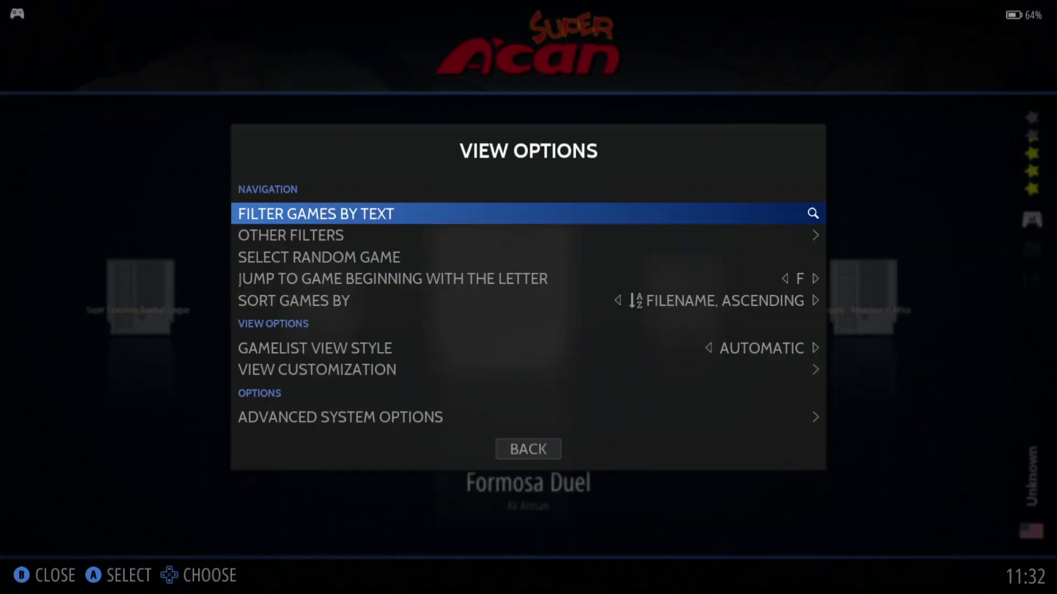
key(Escape)
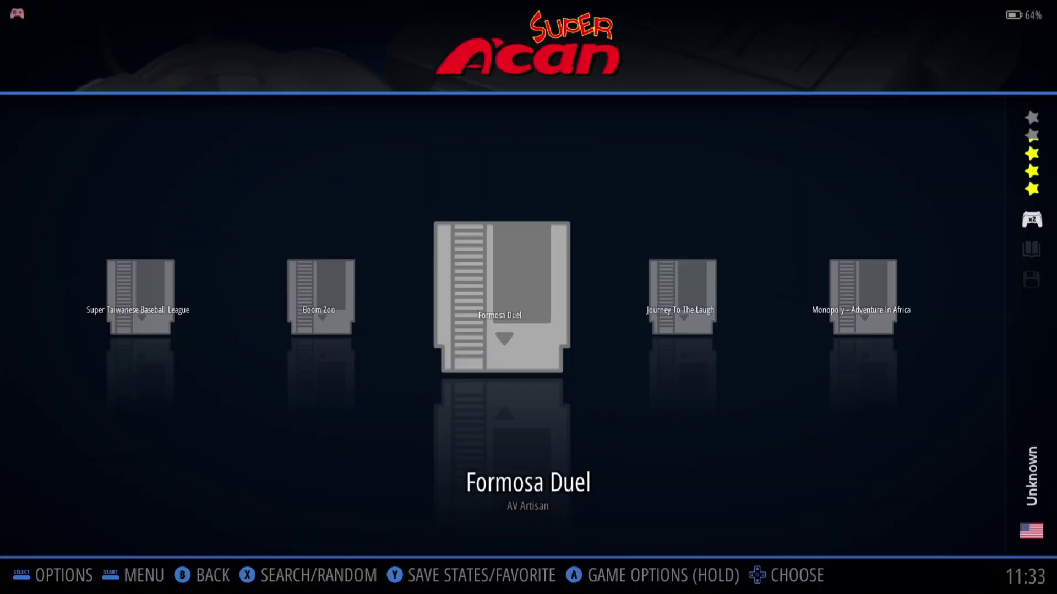
Set Theme Configuration's Gamelist View Style to AUTOMATIC to show games as a grid
key(space)
key(Down)
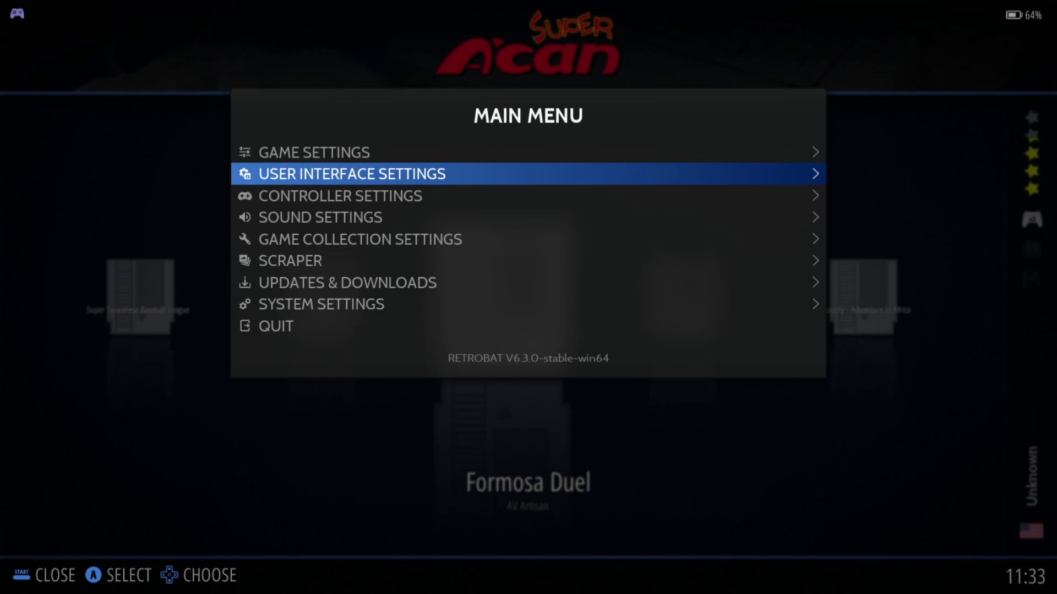
key(Return)
key(Down)
key(Return)
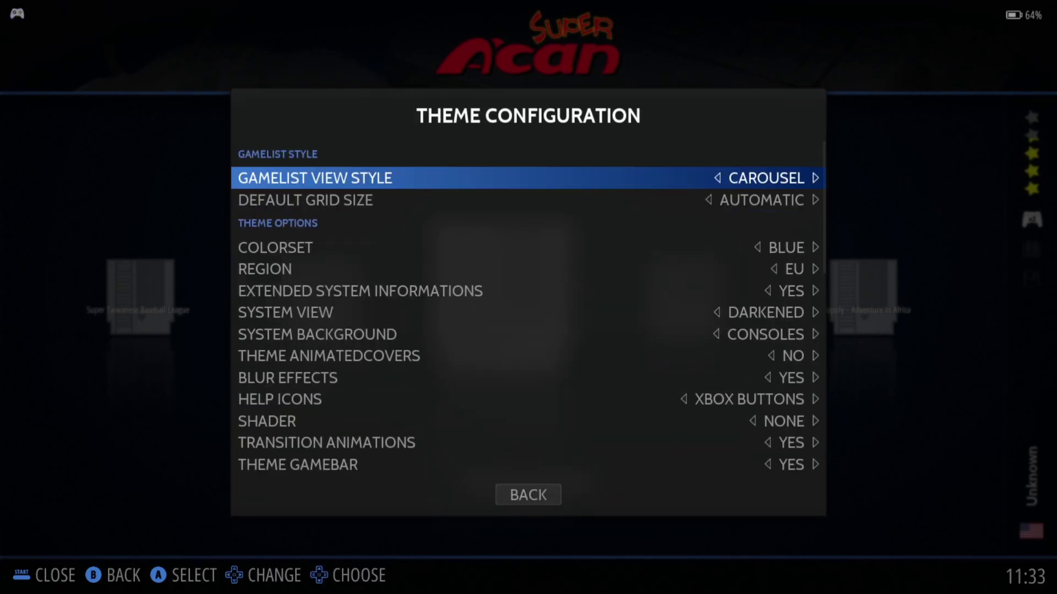
key(Return)
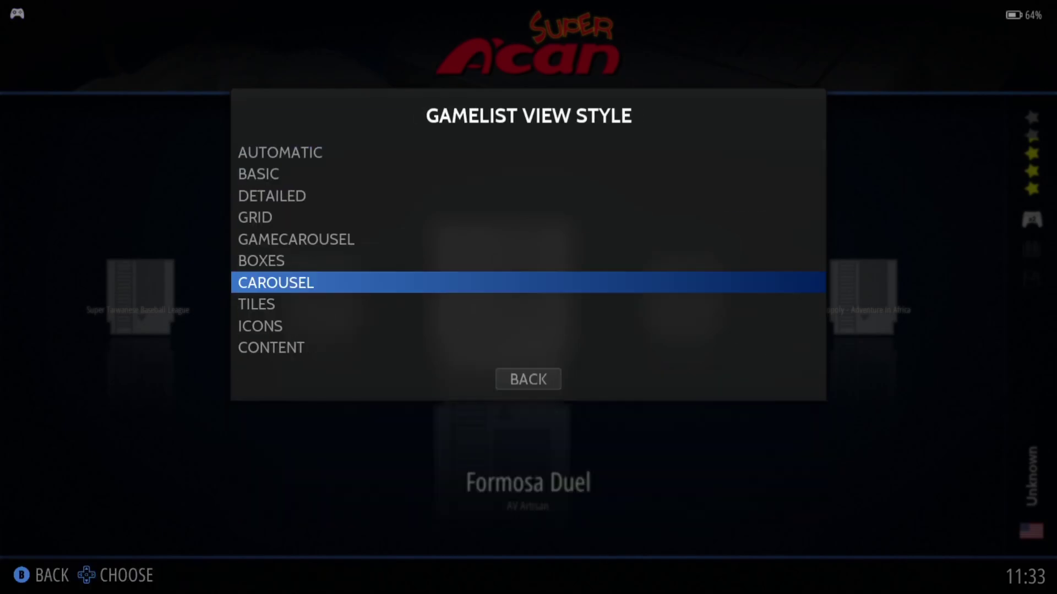
key(Up)
key(Up)
key(Up)
key(Up)
key(Up)
key(Up)
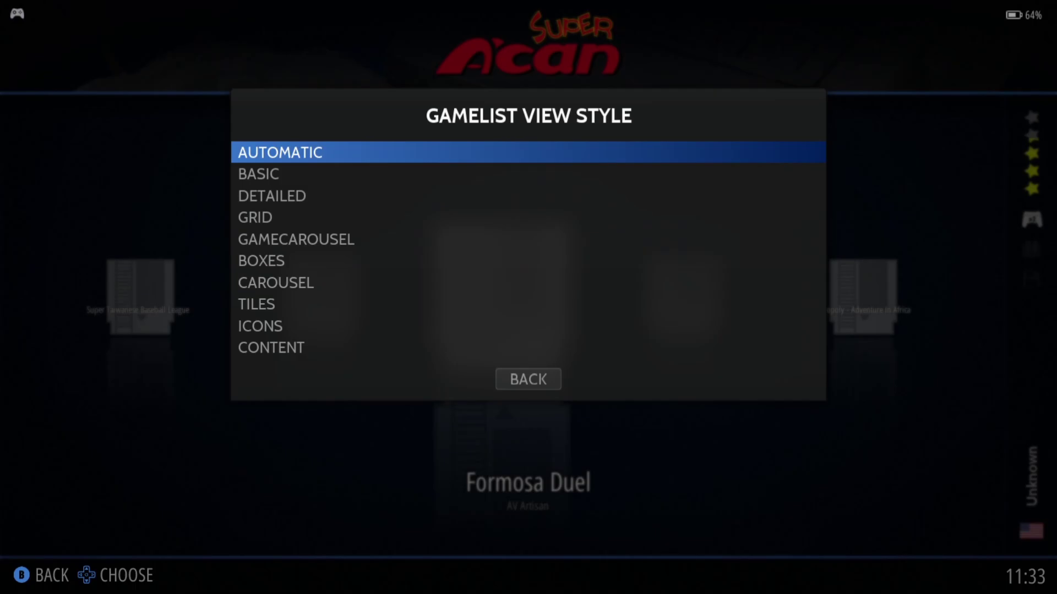
key(Return)
key(Escape)
key(Escape)
key(Right)
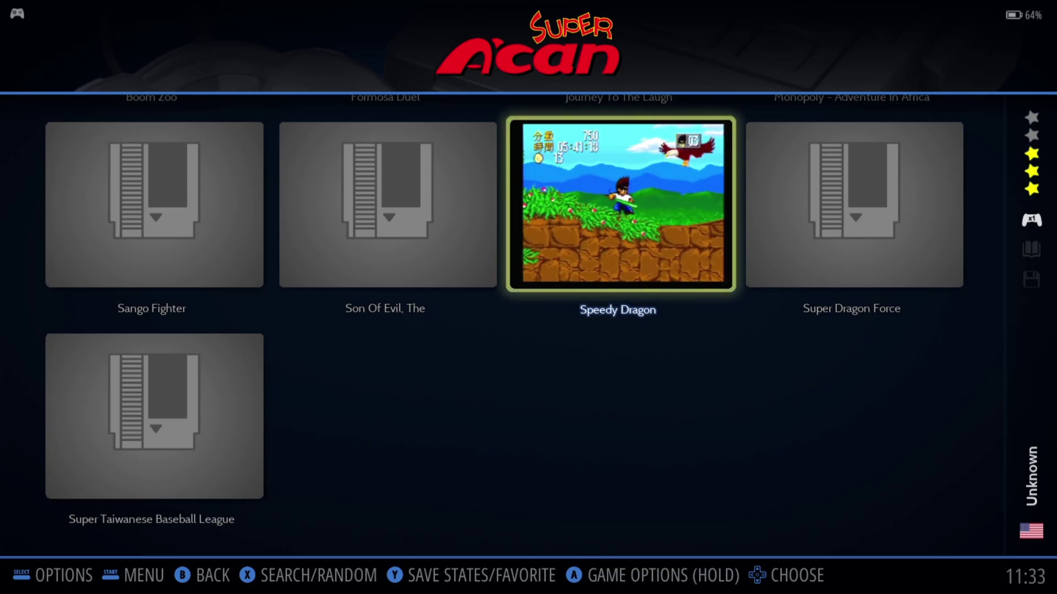
Browse the grid to Journey To The Laugh and bring up the system's View Options
key(Left)
key(Right)
key(Left)
key(Right)
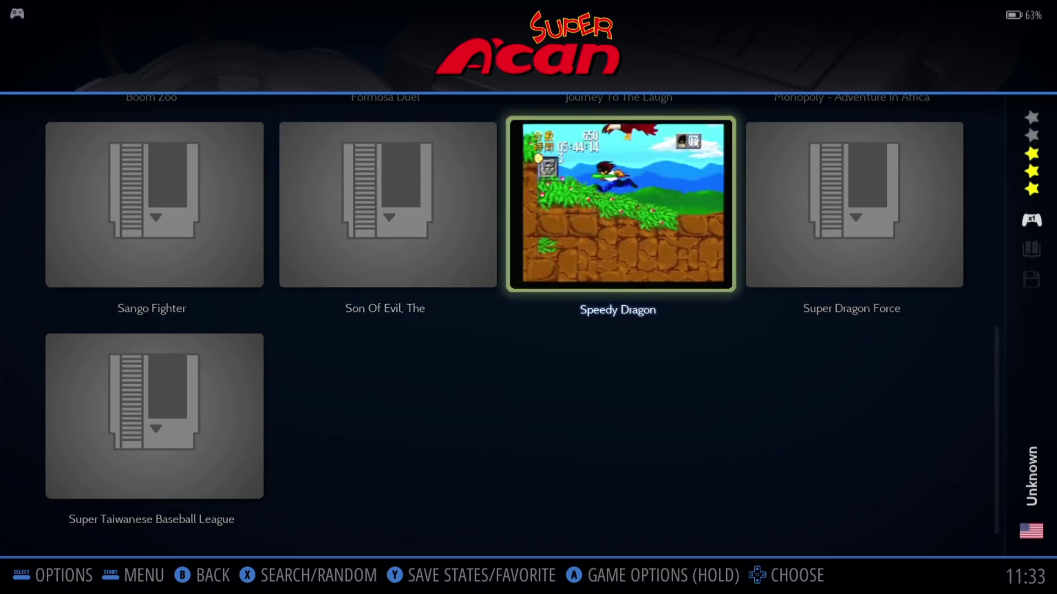
key(Up)
key(F1)
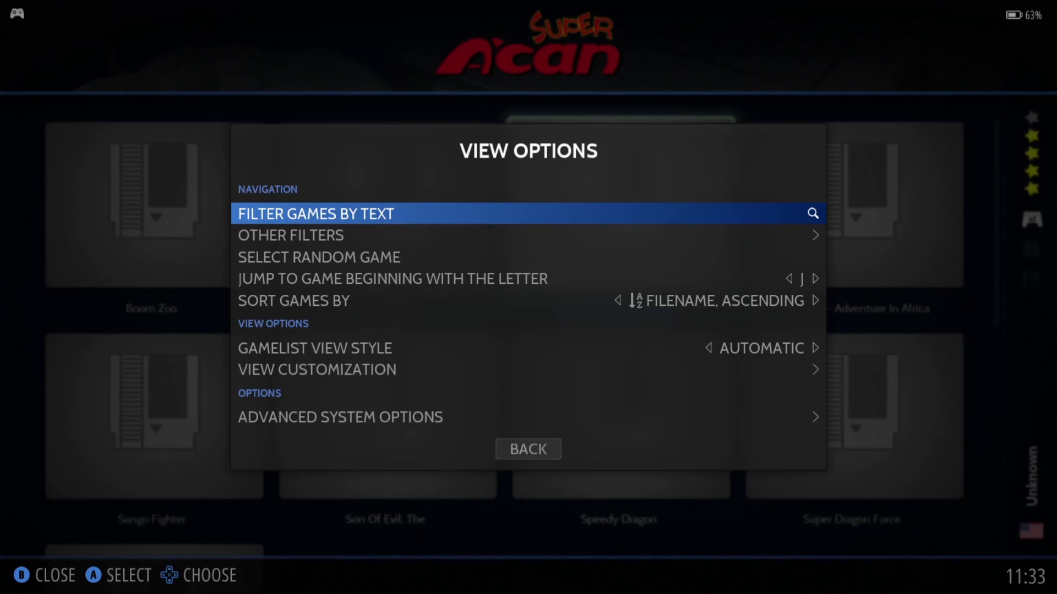
Look through the system's emulator choices in View Options, then back out of the menus
key(Up)
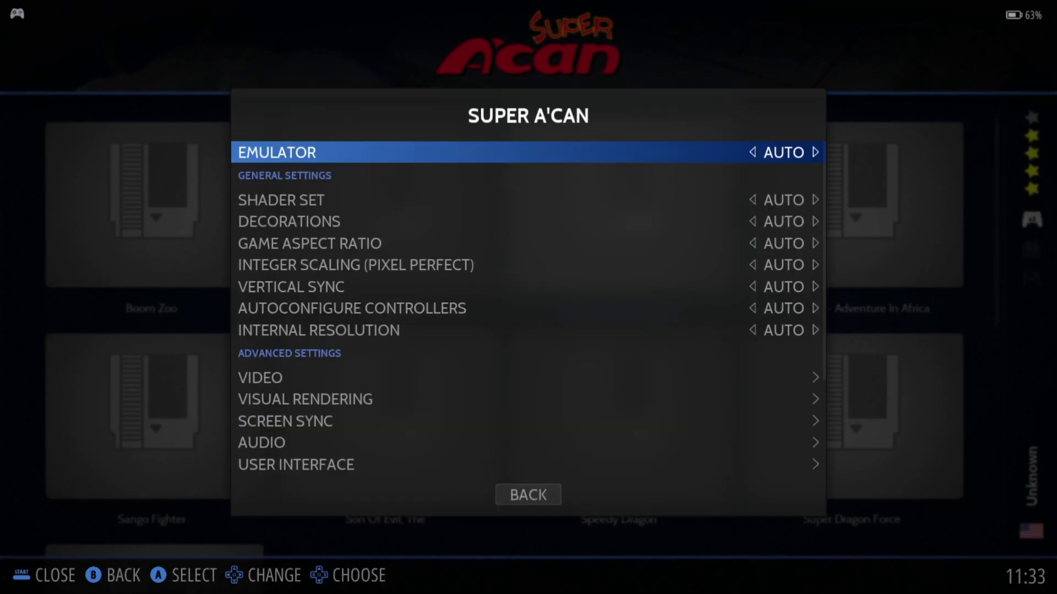
key(Return)
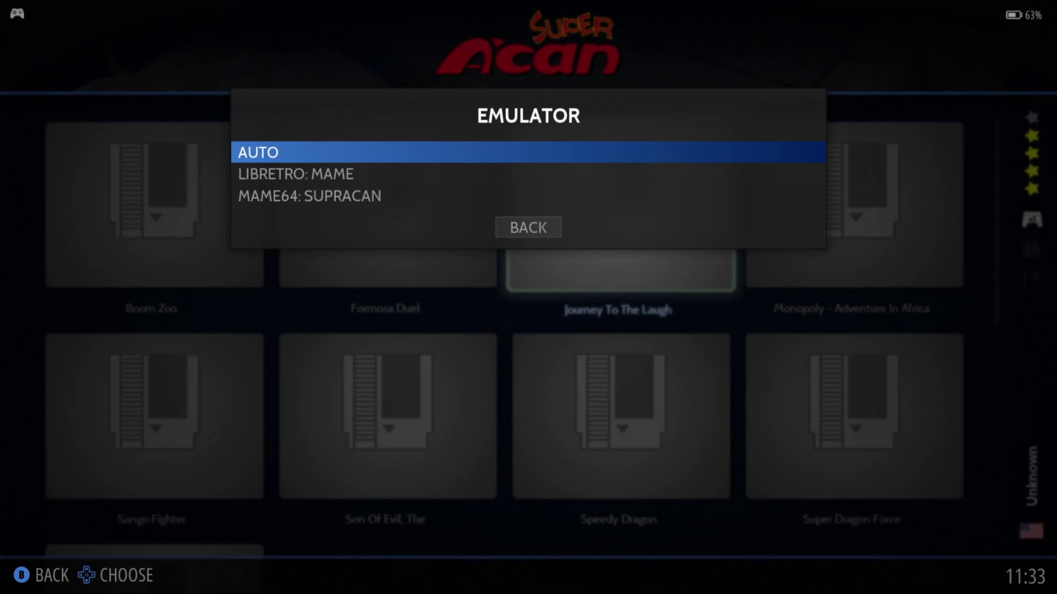
key(Down)
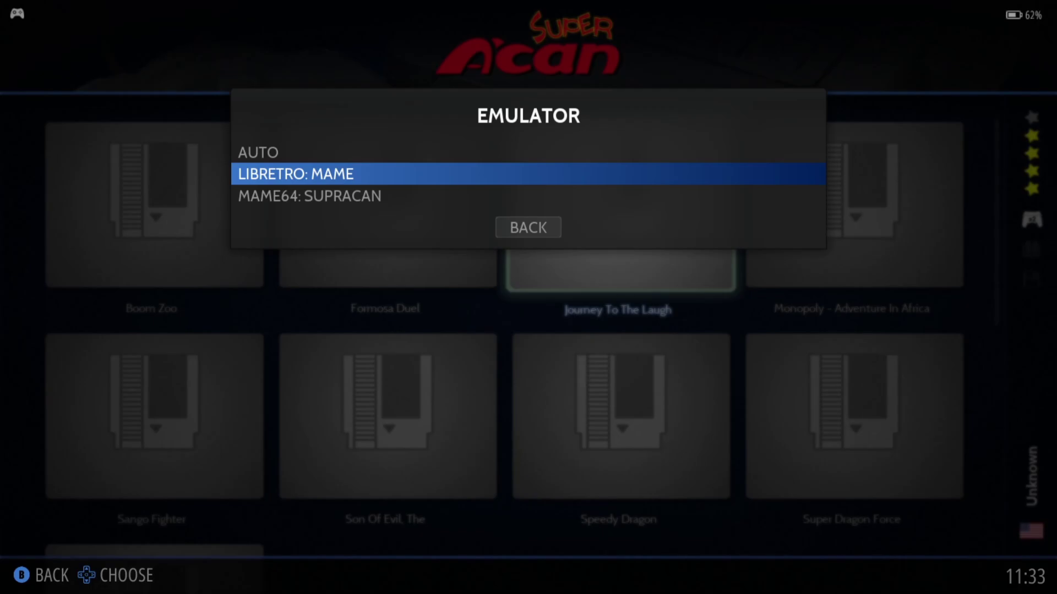
key(Escape)
key(Escape)
key(BackSpace)
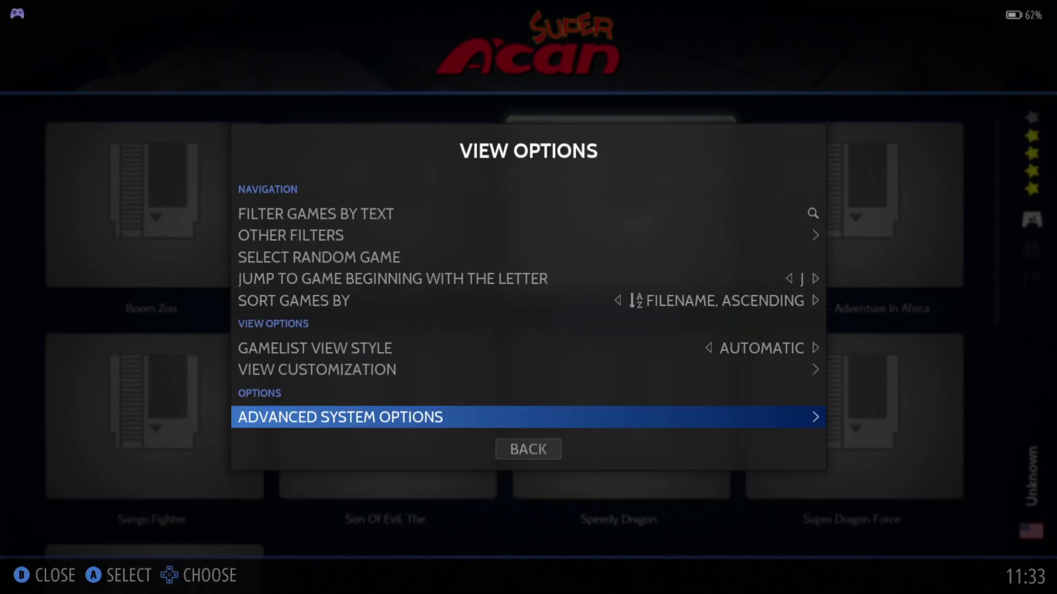
key(Escape)
Set Journey To The Laugh's emulator to MAME64: SUPRACAN in Advanced Game Options
key(Return)
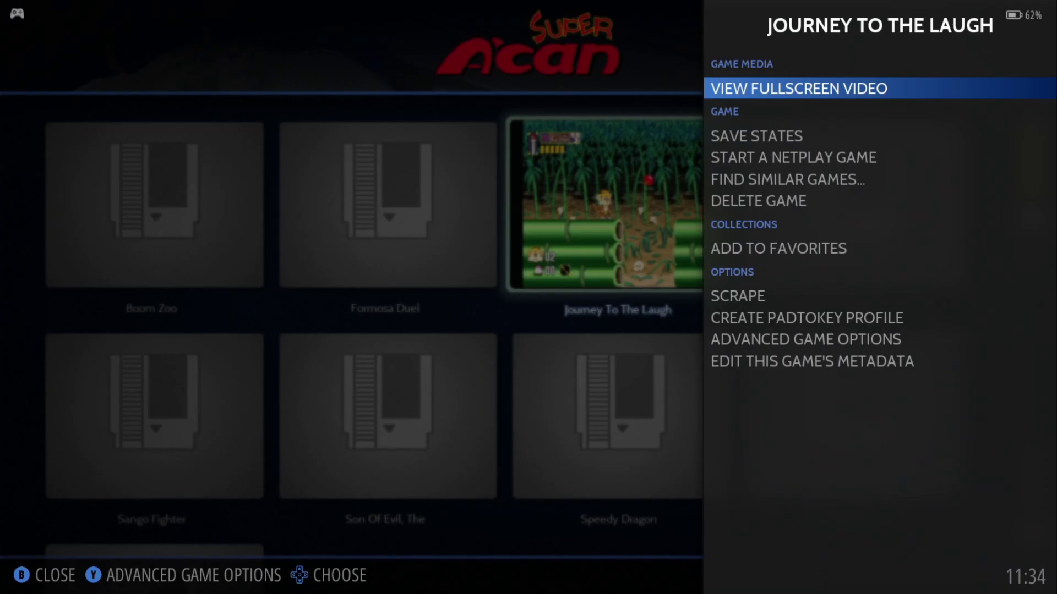
key(Up)
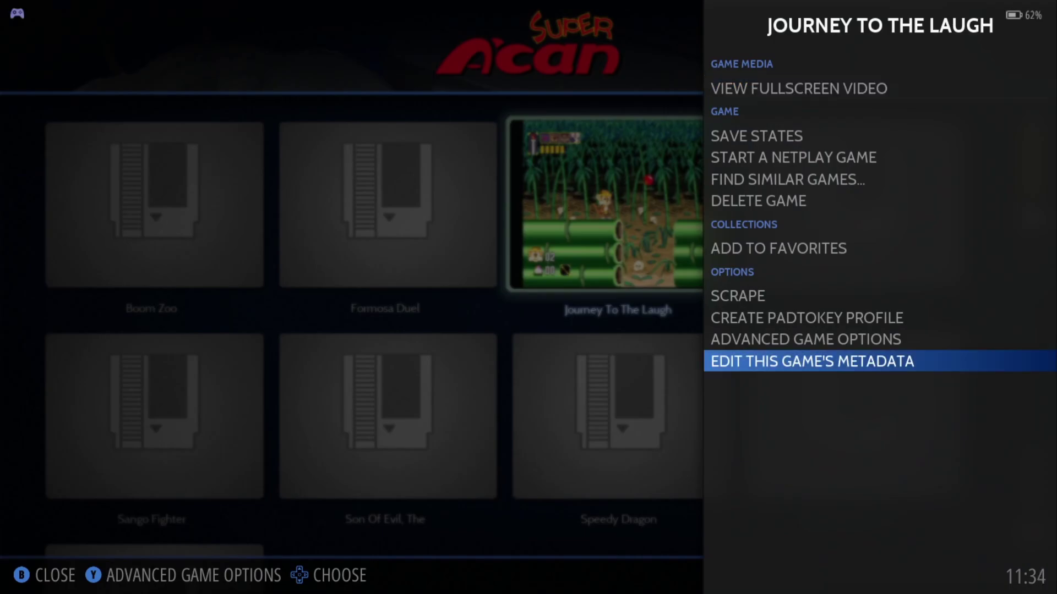
key(Up)
key(Return)
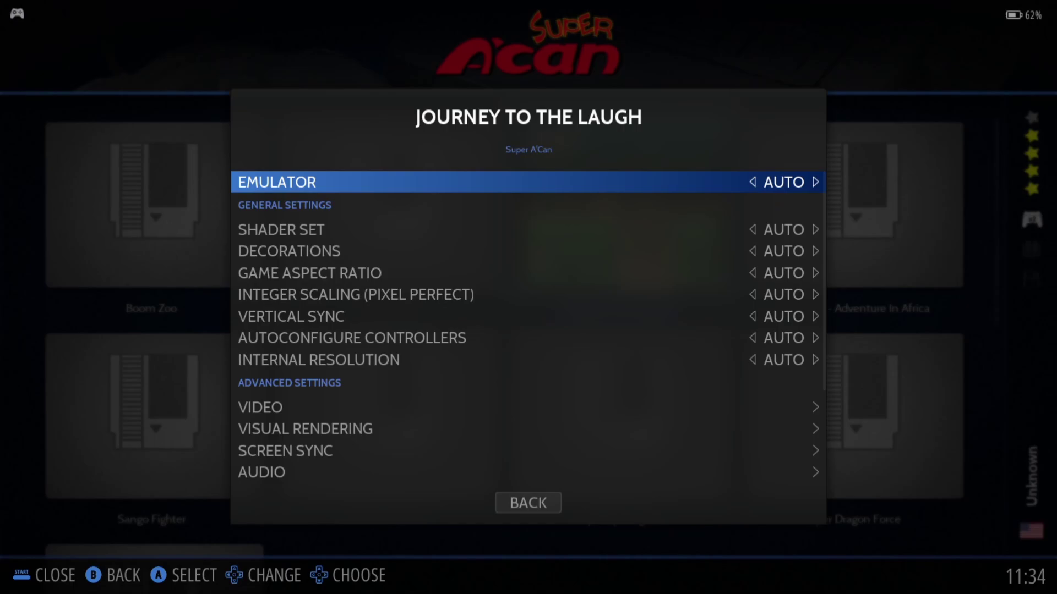
key(Return)
key(Down)
key(Down)
key(Return)
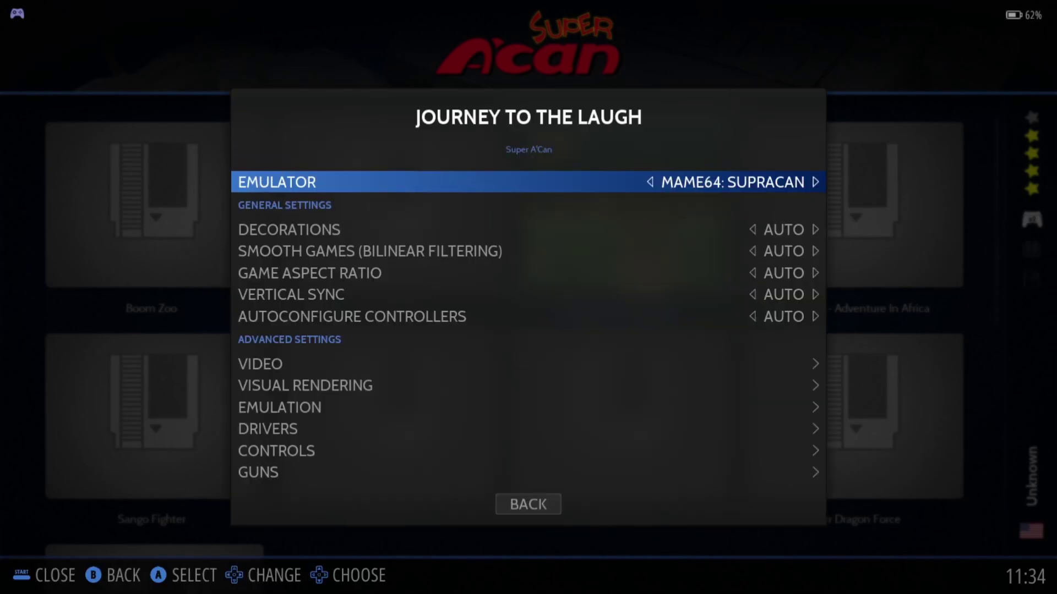
key(Escape)
key(Left)
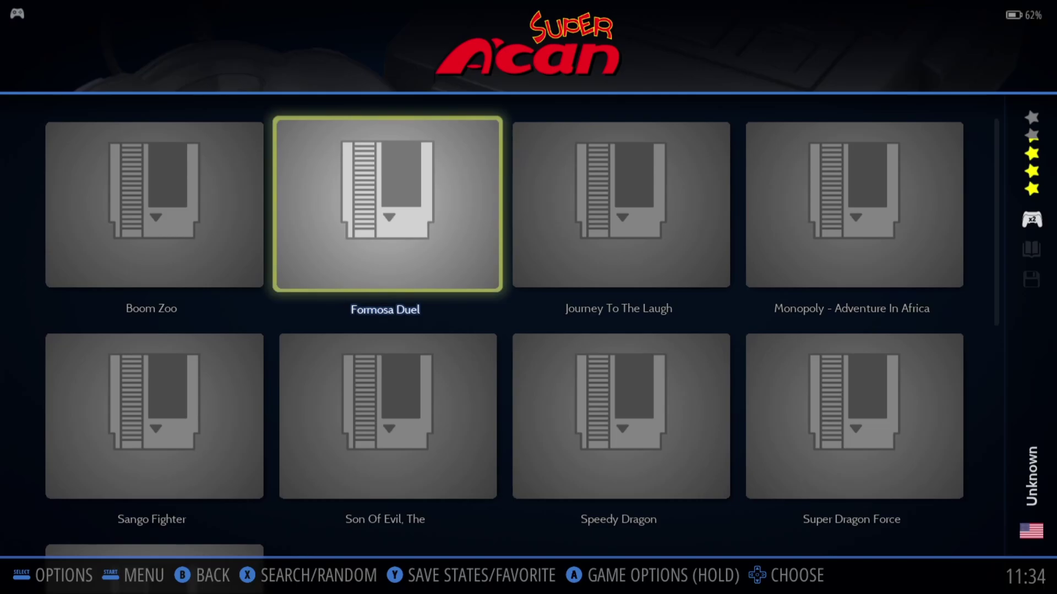
Scrape Super Dragon Force from ScreenScraper and accept the result
key(Down)
key(Left)
key(Right)
key(Up)
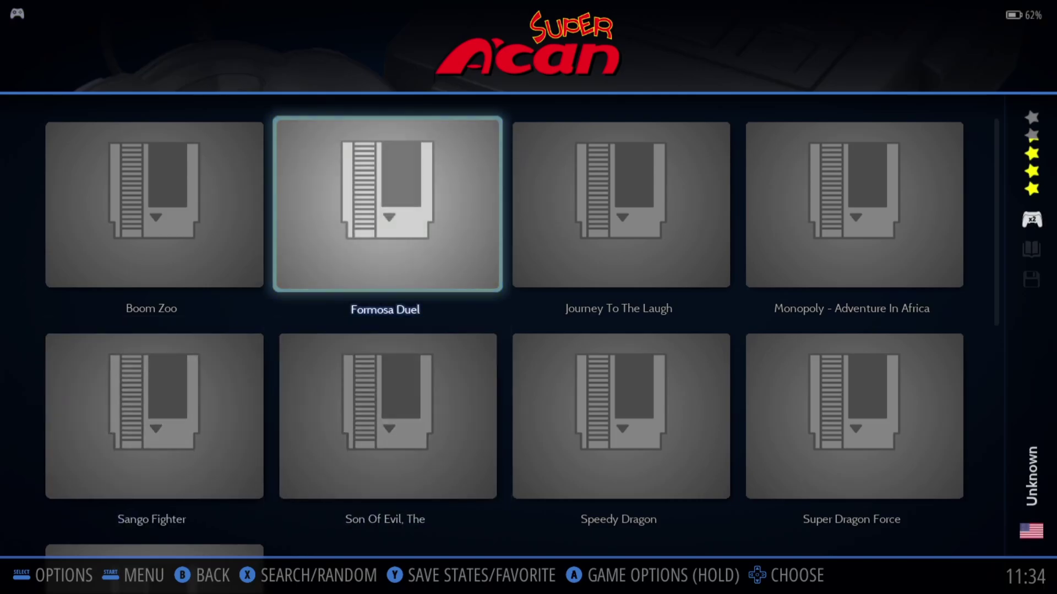
key(Right)
key(Right)
key(Left)
key(Down)
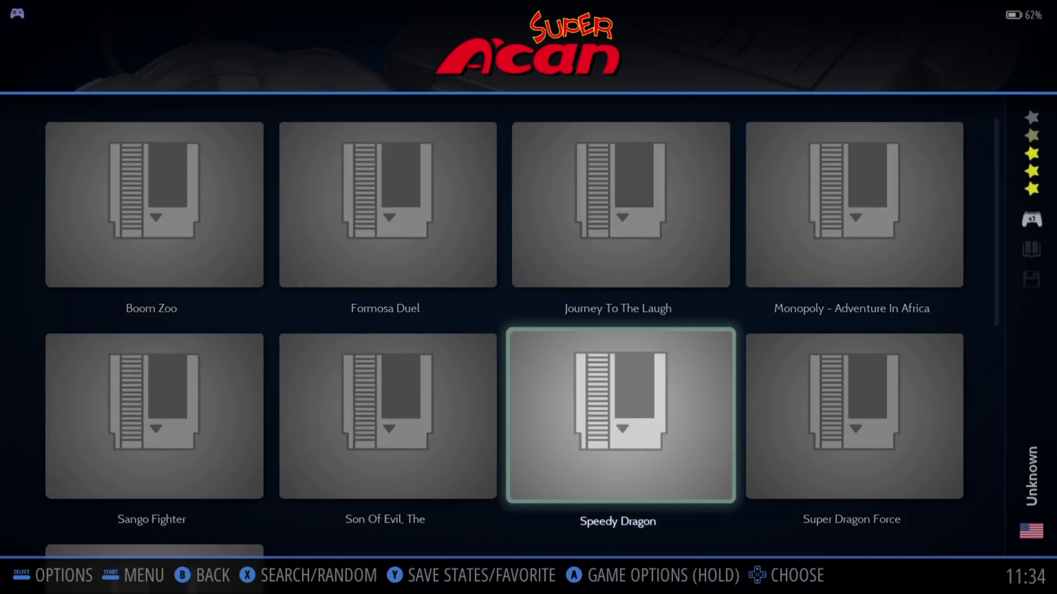
key(Right)
key(Return)
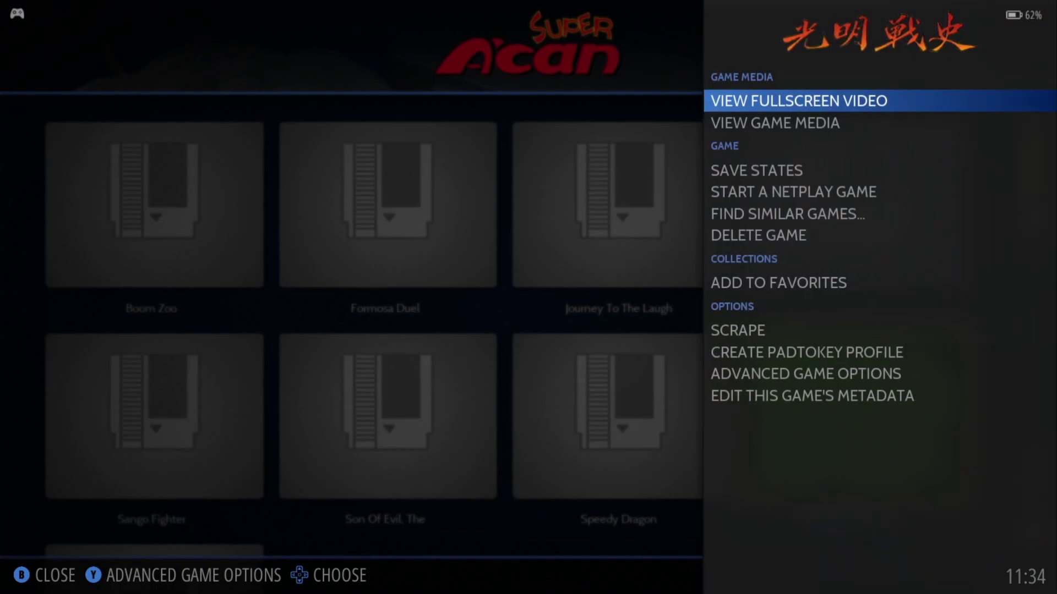
key(Up)
key(Up)
key(Up)
key(Up)
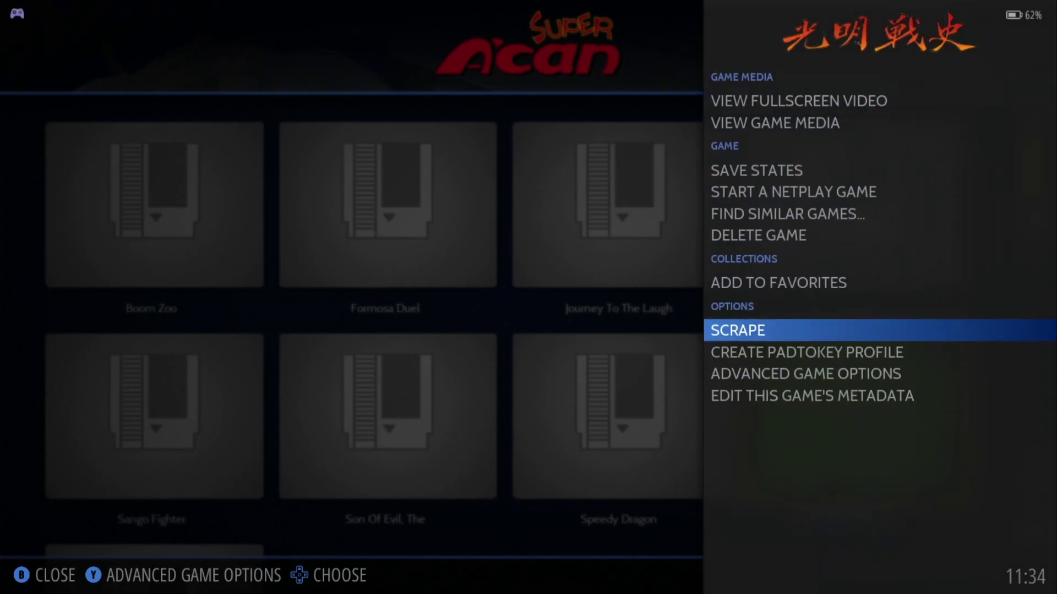
key(Return)
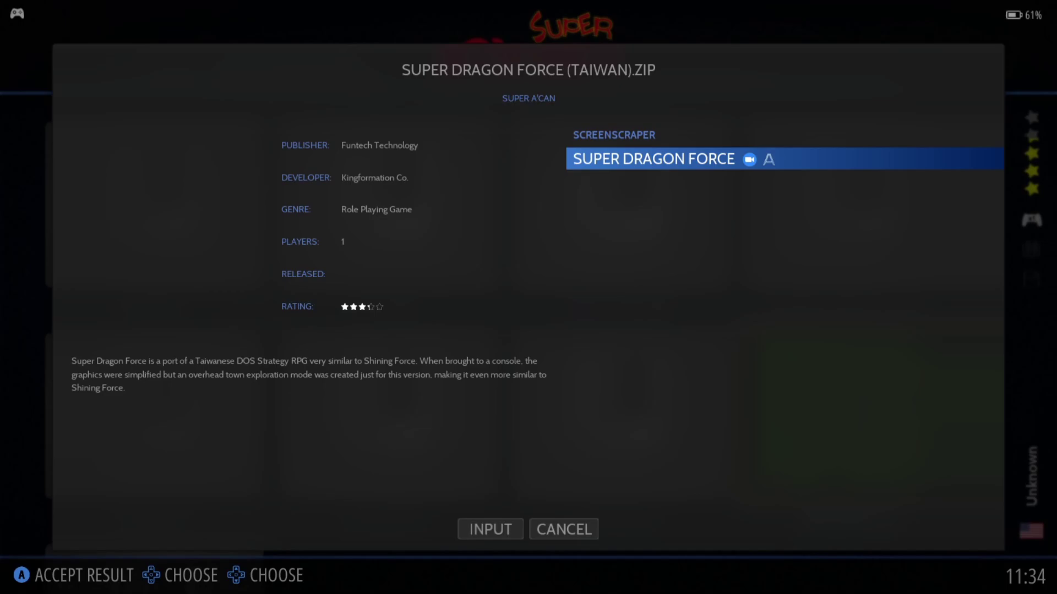
key(Return)
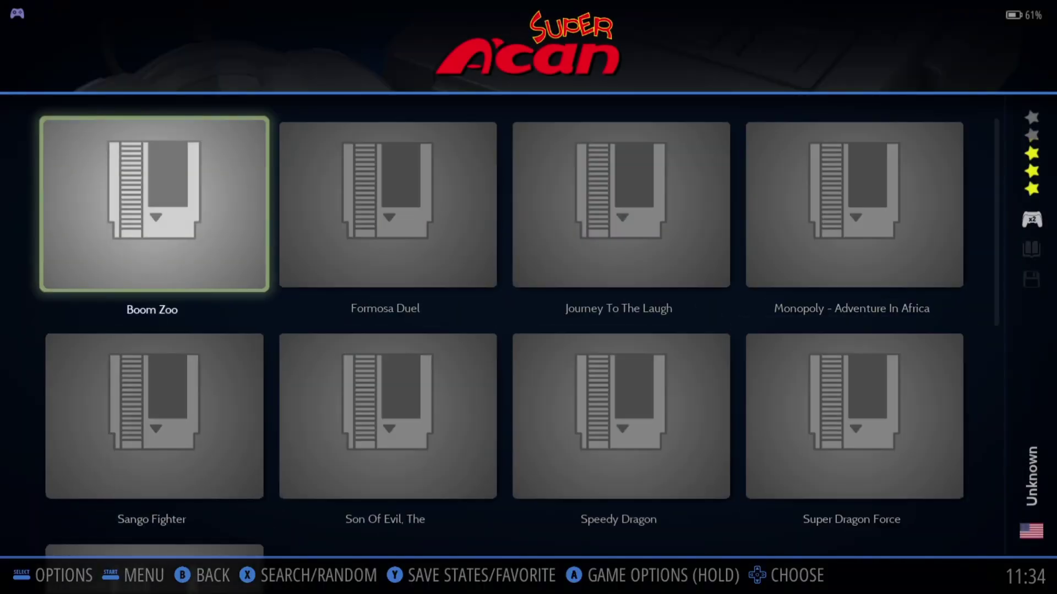
Scrape Journey To The Laugh from ScreenScraper and accept the result
key(Right)
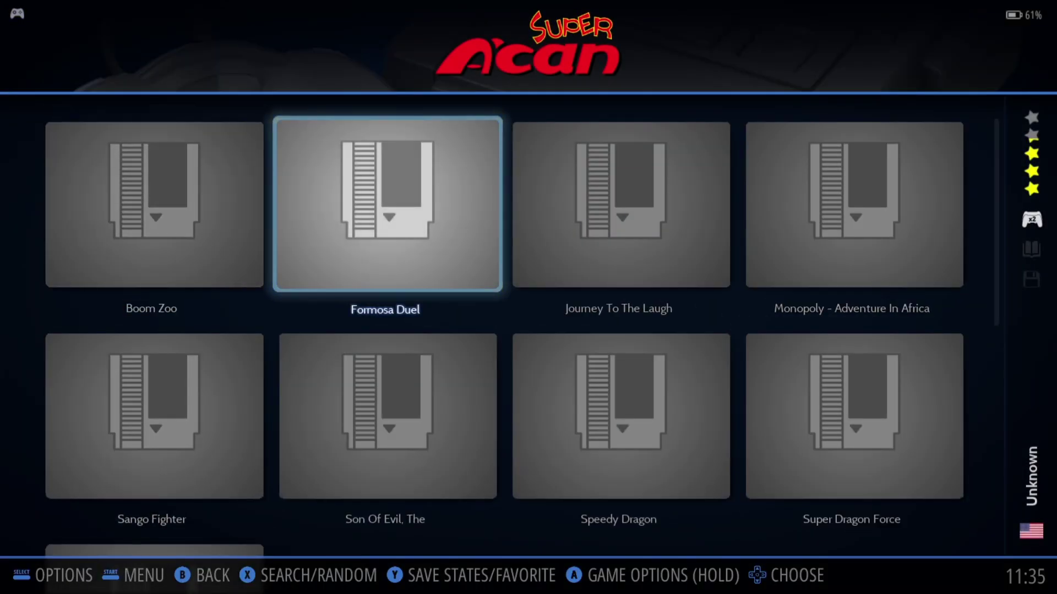
key(Right)
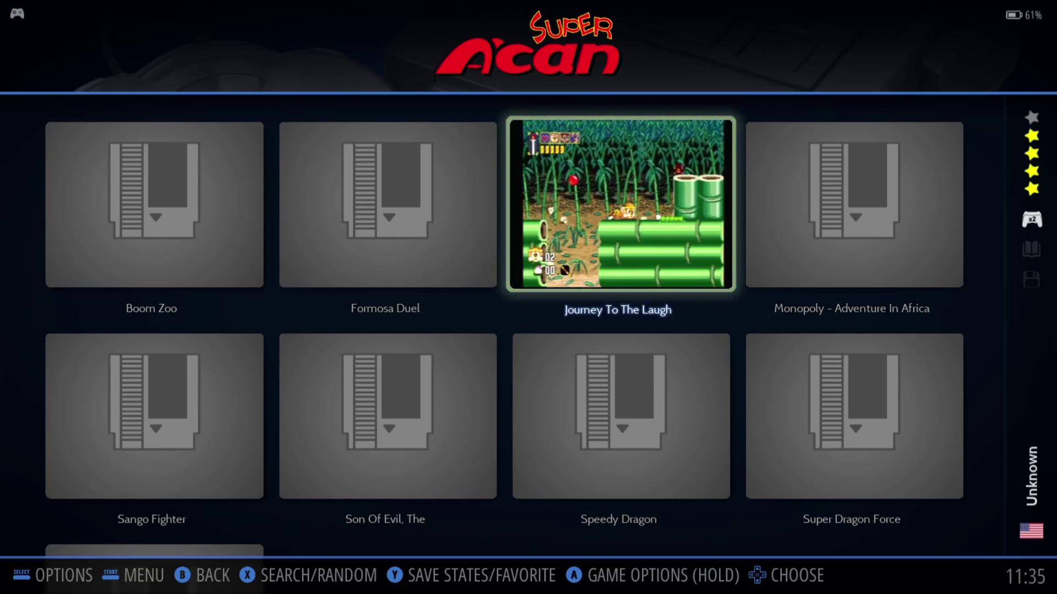
key(Return)
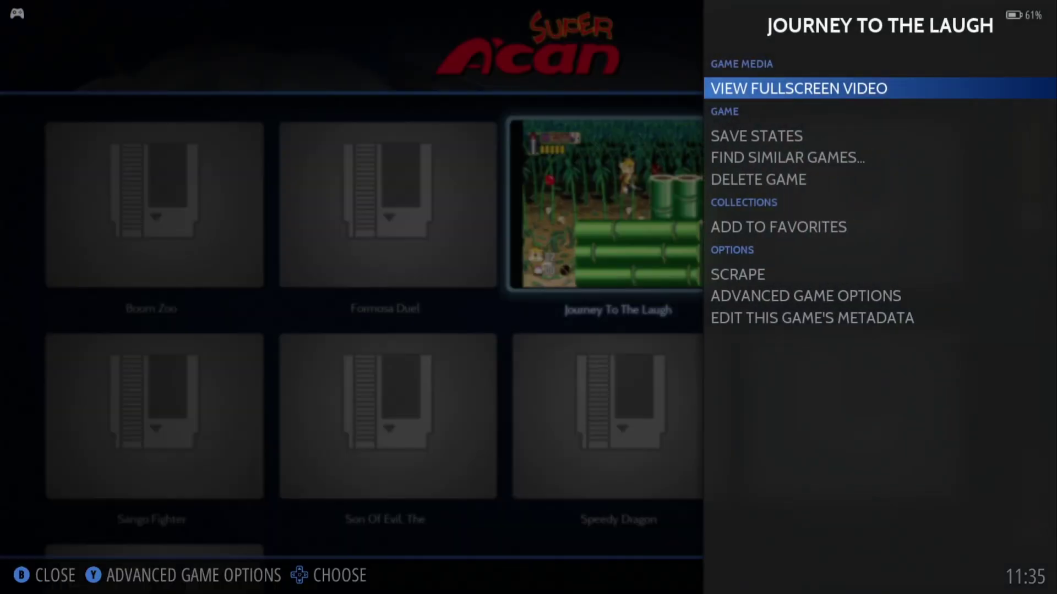
key(Up)
key(Up)
key(Up)
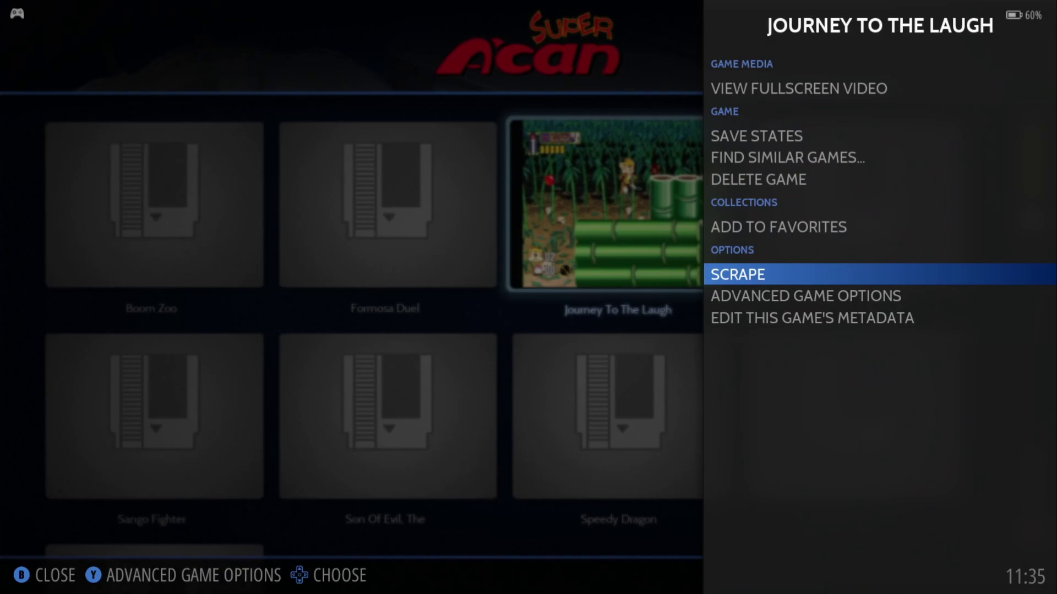
key(Return)
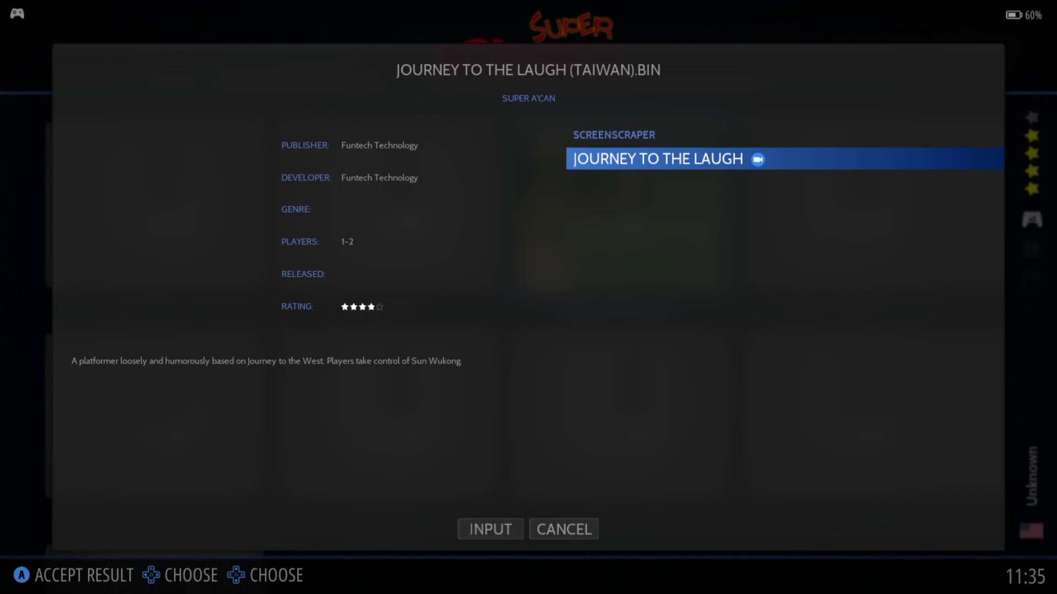
key(Return)
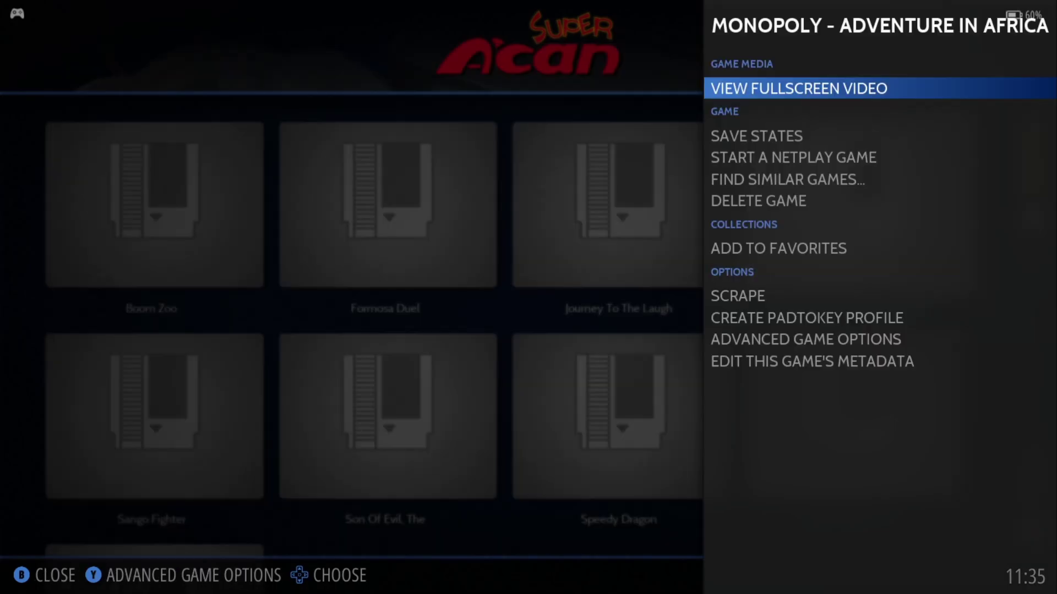
Close Monopoly's metadata editor without changing the name, then return to the system carousel
key(Up)
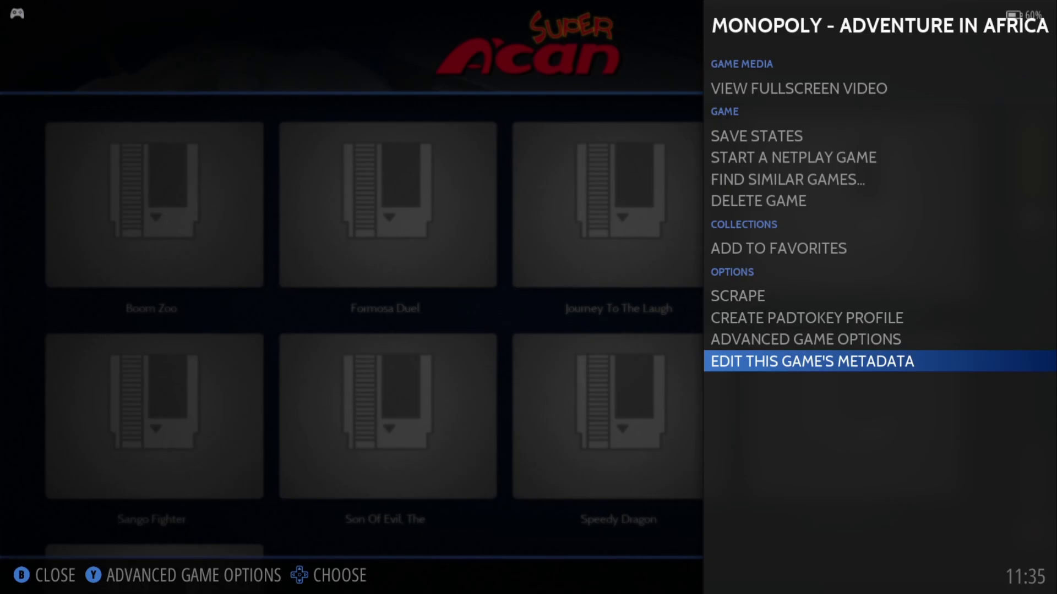
key(Return)
key(Return)
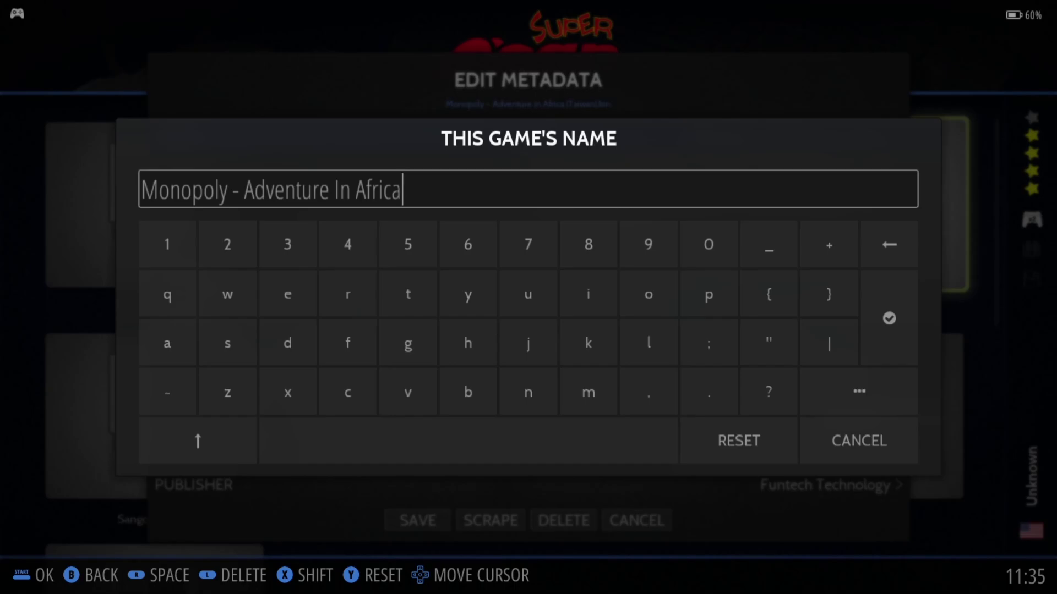
key(Return)
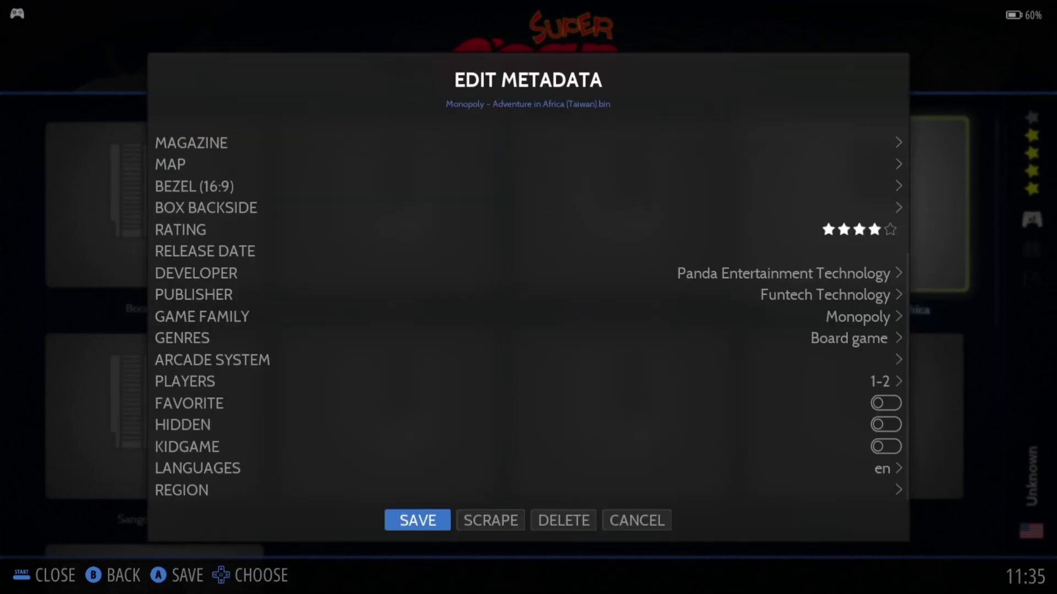
key(Return)
key(Return)
key(Down)
key(Down)
key(Down)
key(Down)
key(Down)
key(Down)
key(Escape)
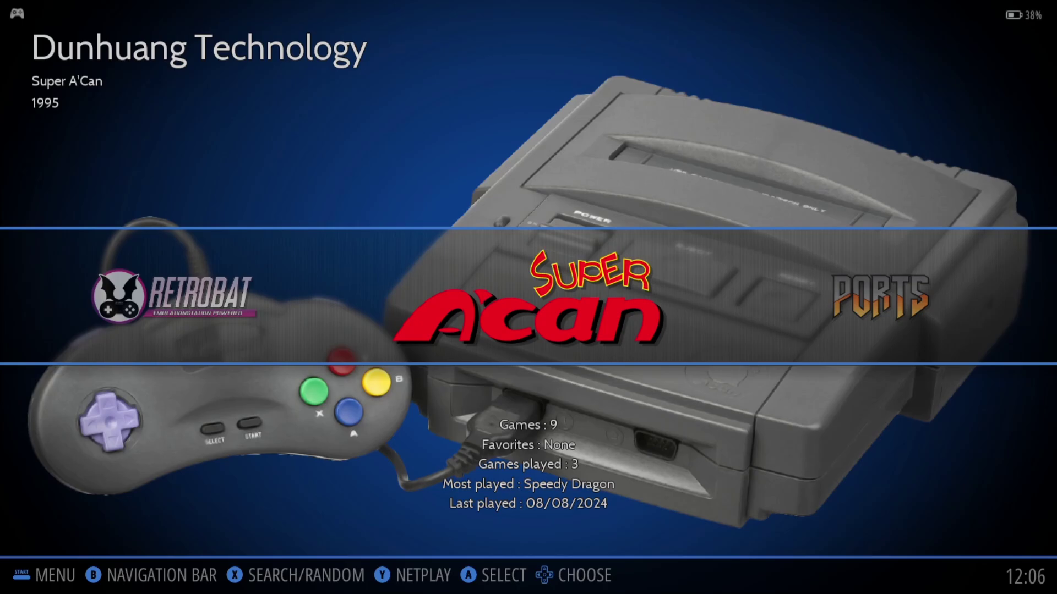
Set the Super A'Can system emulator to MAME64: SUPRACAN in Advanced System Options
key(Return)
key(BackSpace)
key(Up)
key(Up)
key(Return)
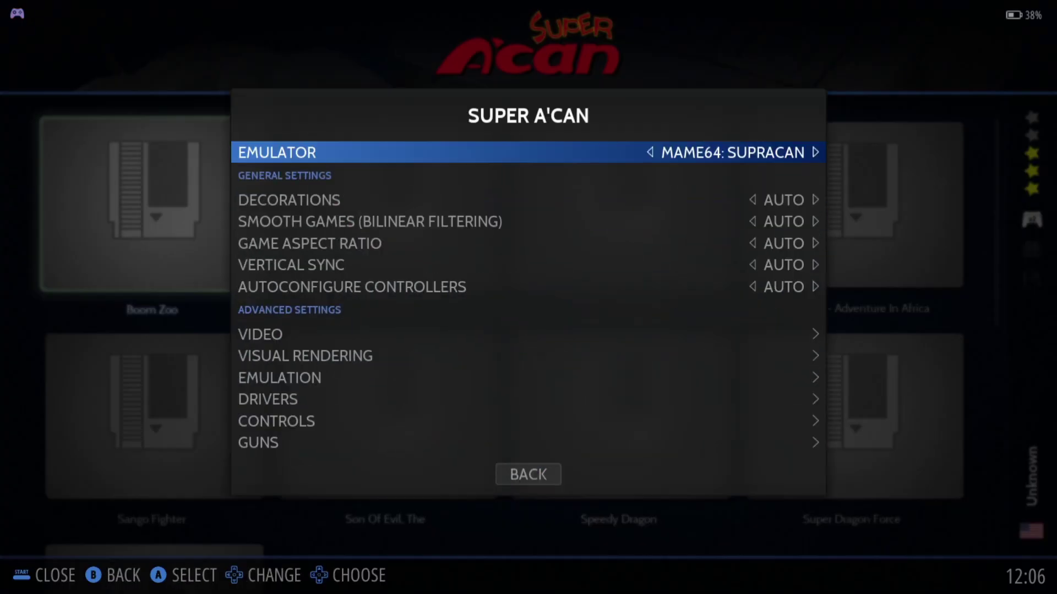
key(Return)
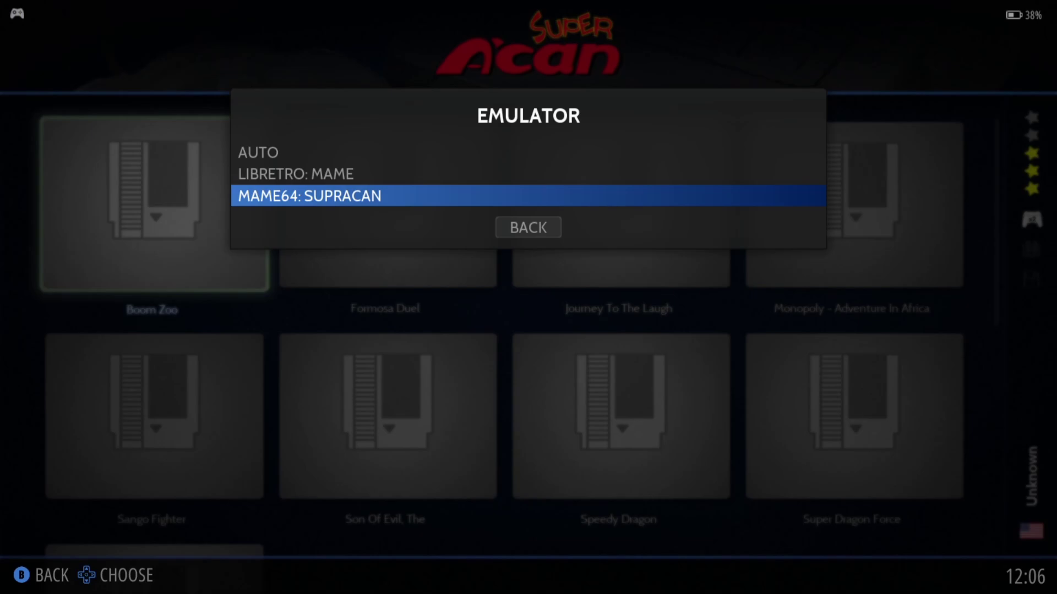
key(BackSpace)
key(BackSpace)
key(Return)
key(BackSpace)
key(BackSpace)
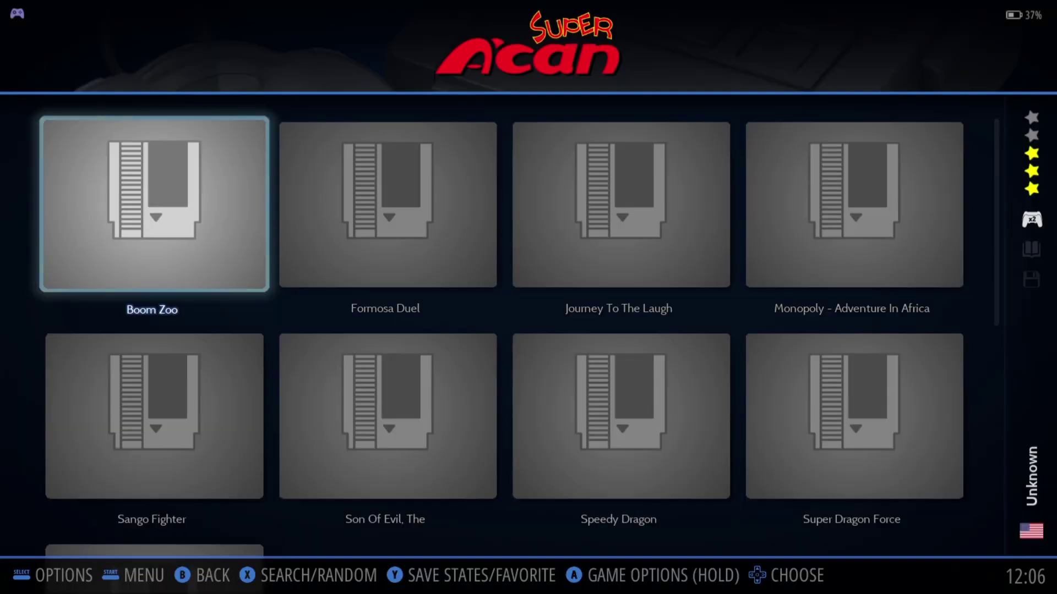
Launch Boom Zoo, dismiss MAME's known-problems warning, and bring up the MAME main menu
key(Return)
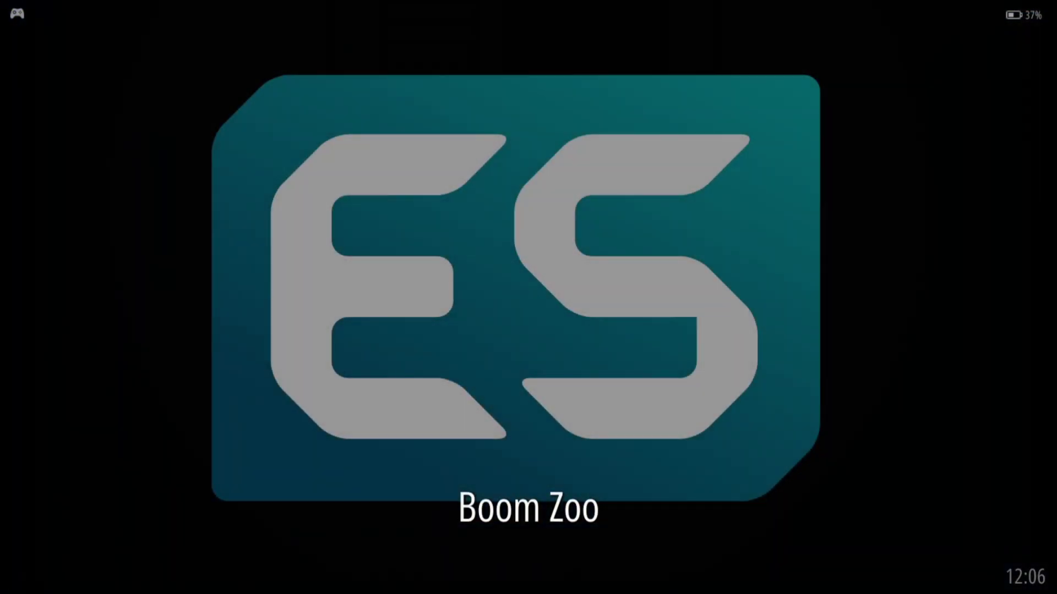
key(Return)
key(Tab)
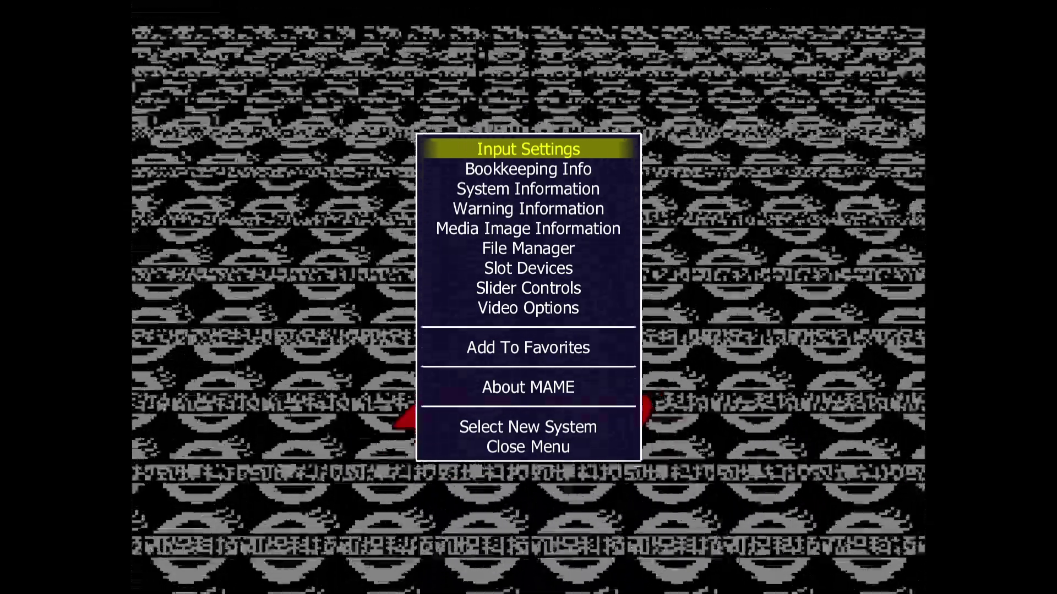